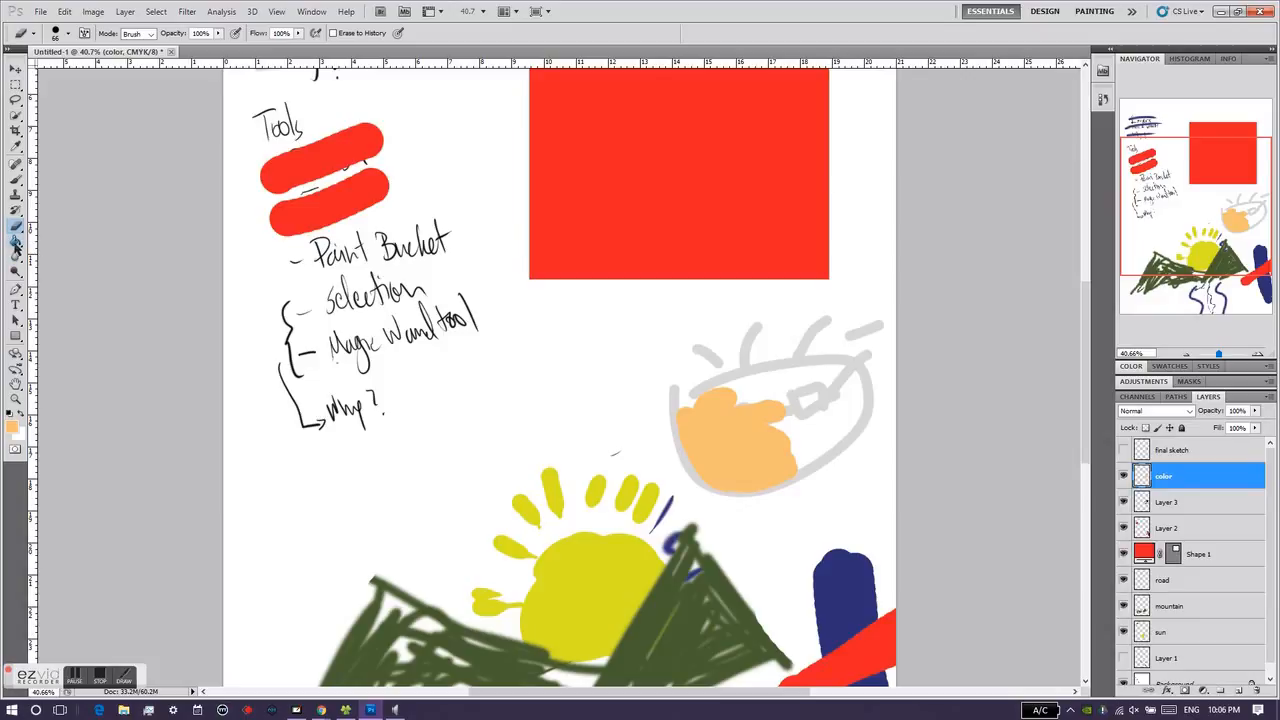
Step: Look through the Gradient and History Brush tools and make the Paint Bucket the active tool
click(15, 244)
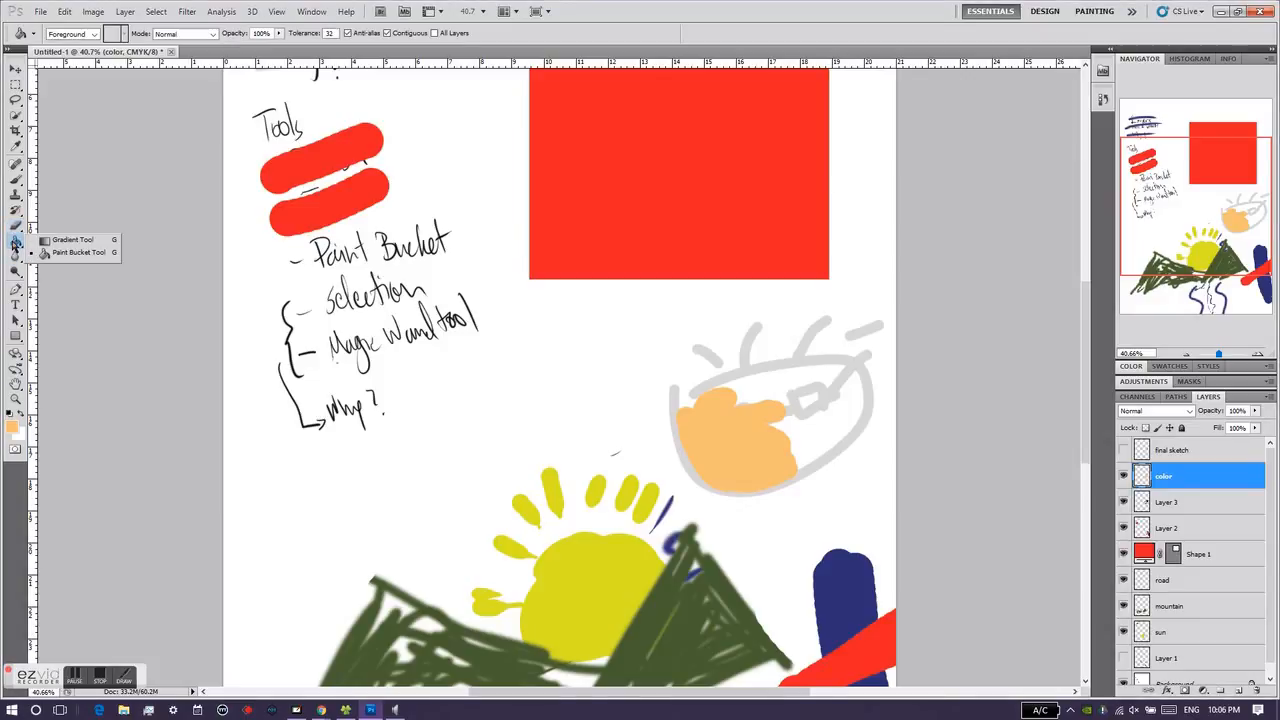
click(42, 241)
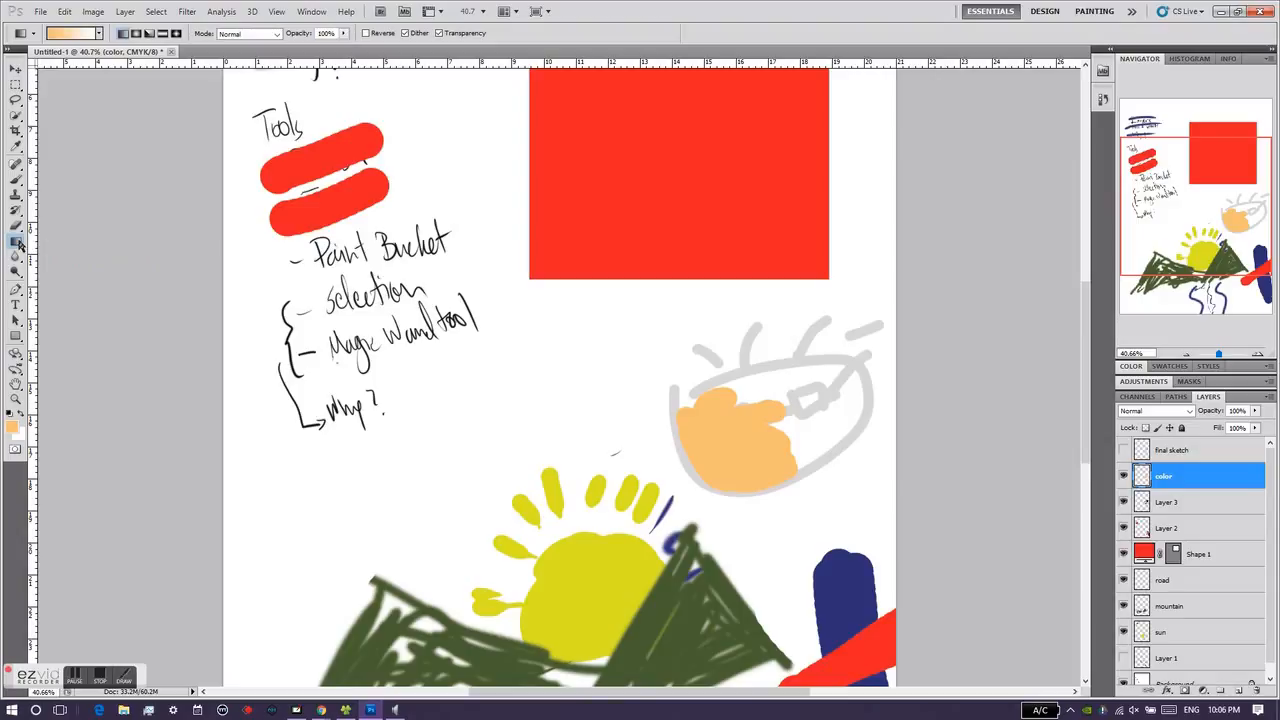
click(15, 213)
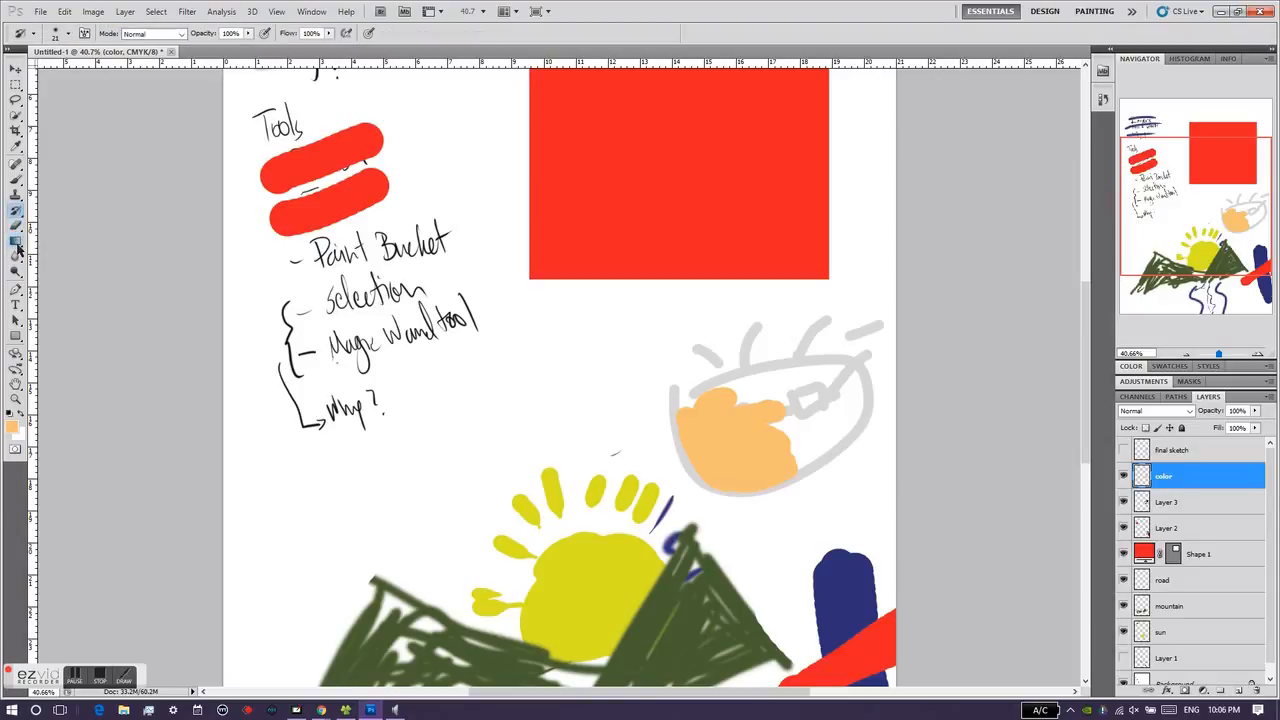
click(16, 246)
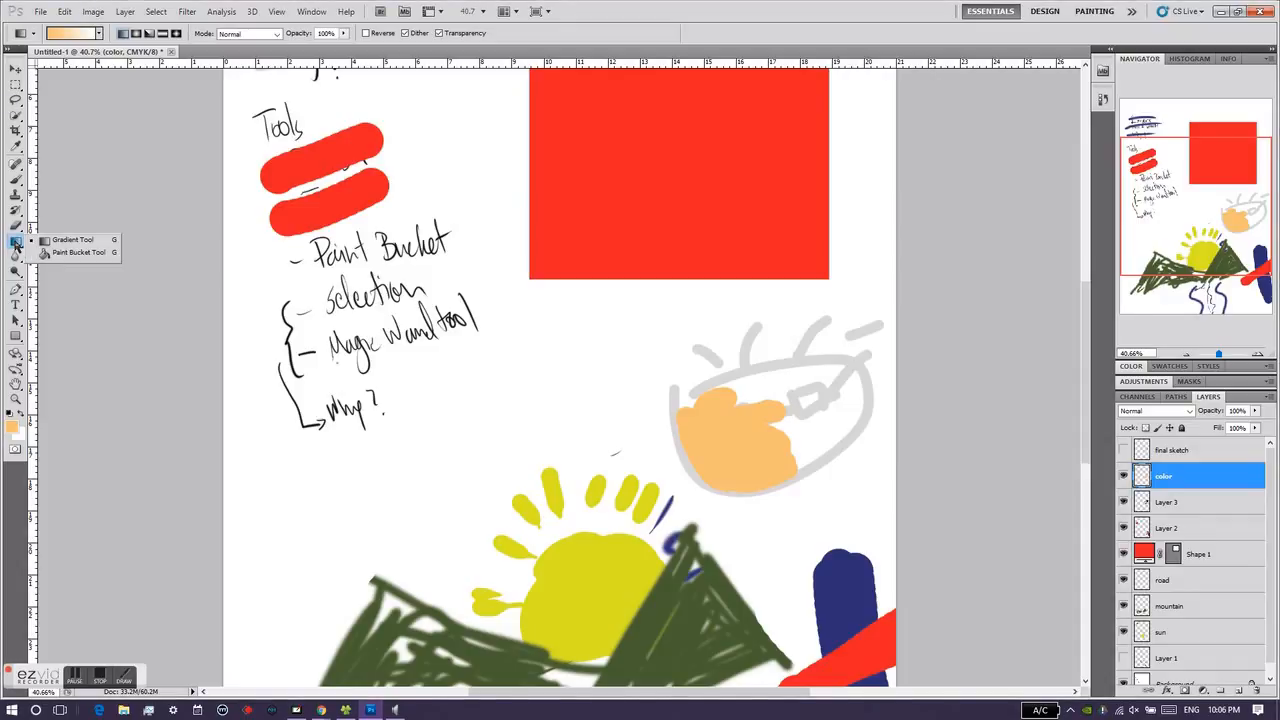
click(63, 257)
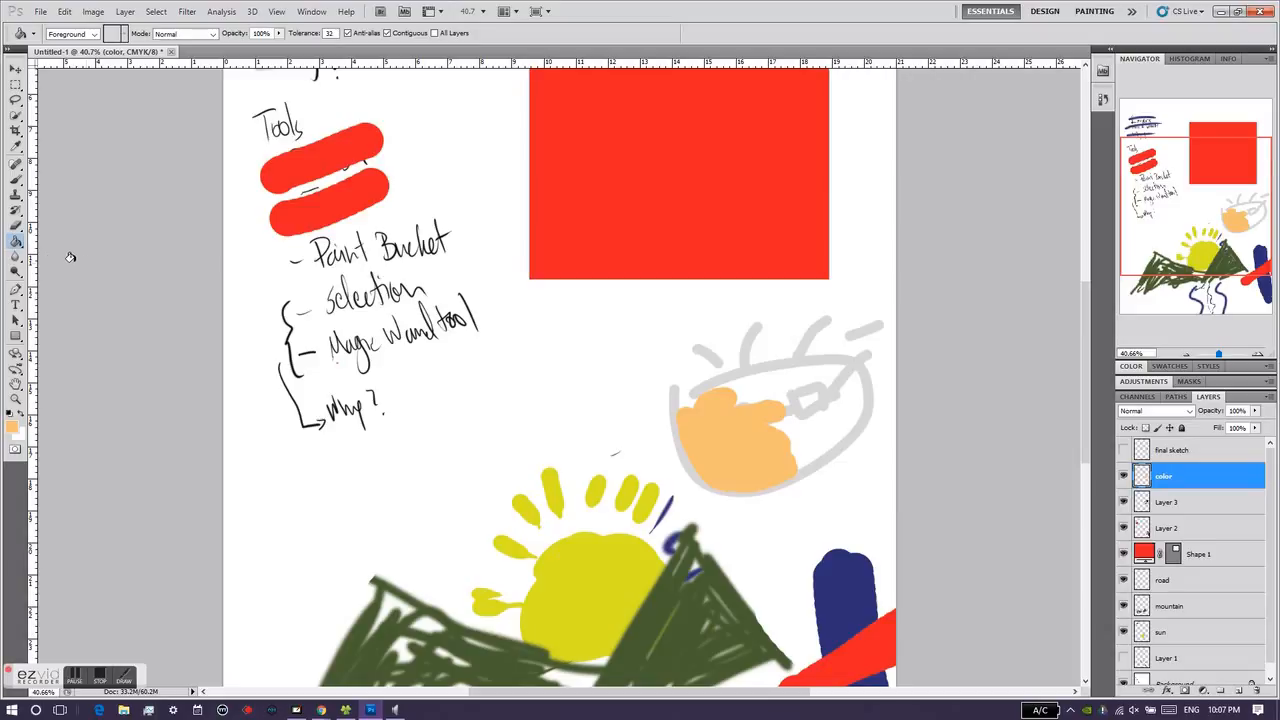
Step: Set the foreground color to green, hex 35cb00
click(10, 429)
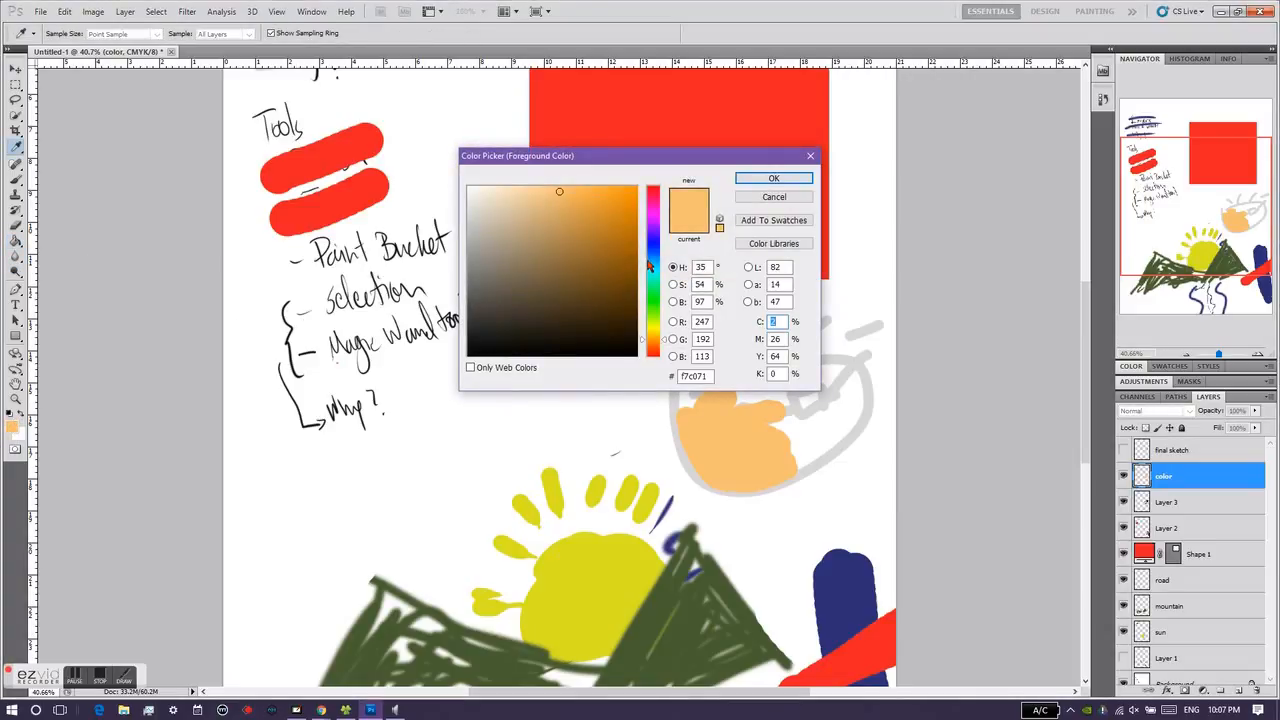
drag(654, 325, 652, 306)
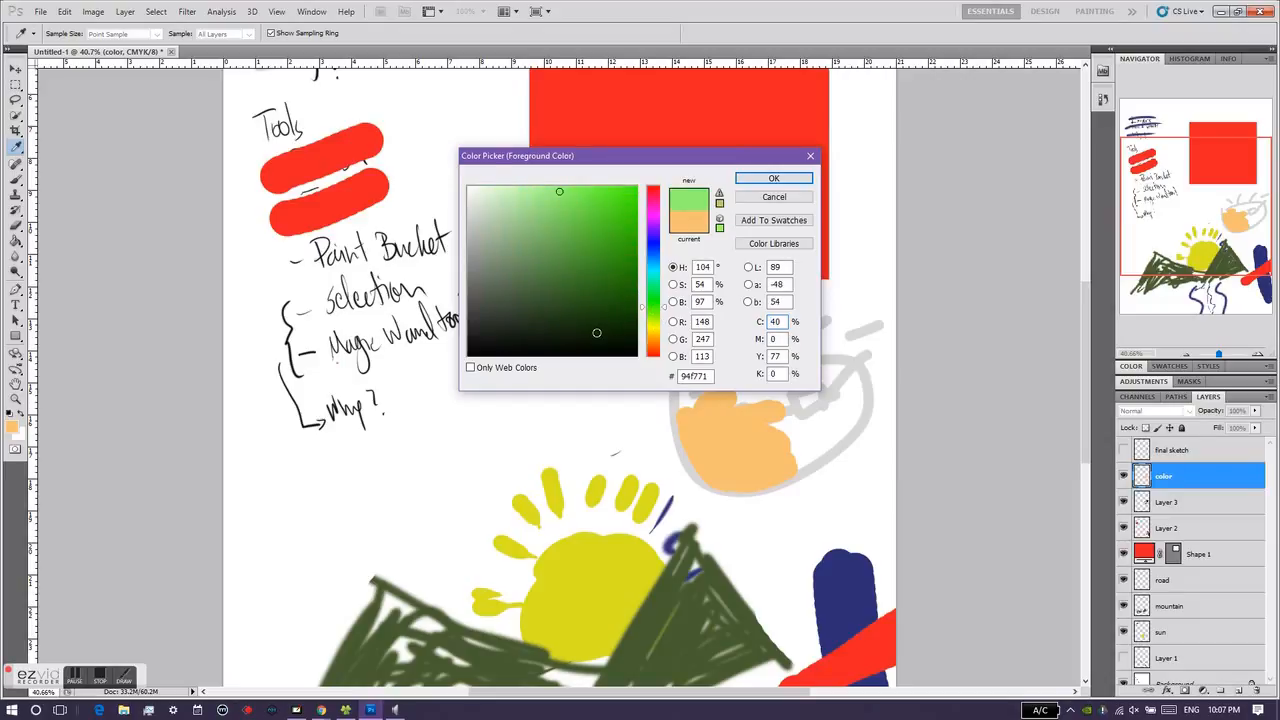
click(636, 220)
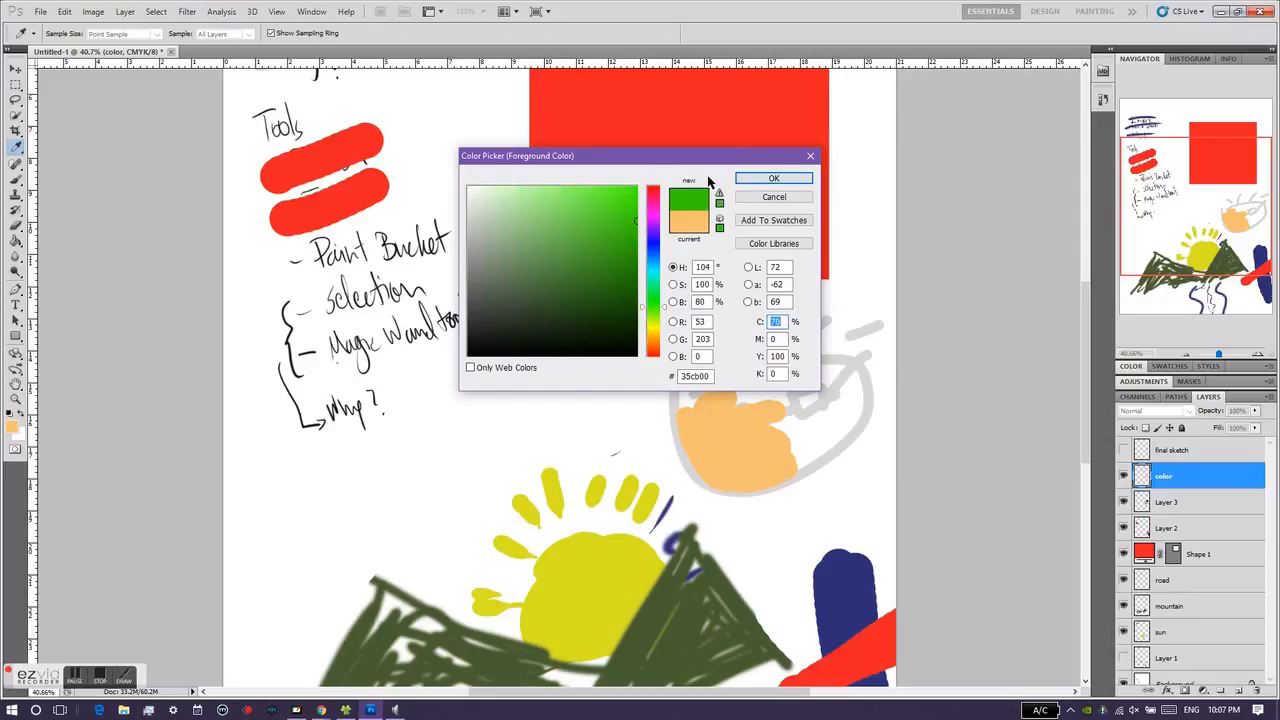
click(773, 178)
Step: Hide the "color" layer and Layer 3 so the face drawing disappears from the canvas
drag(1196, 218, 1219, 256)
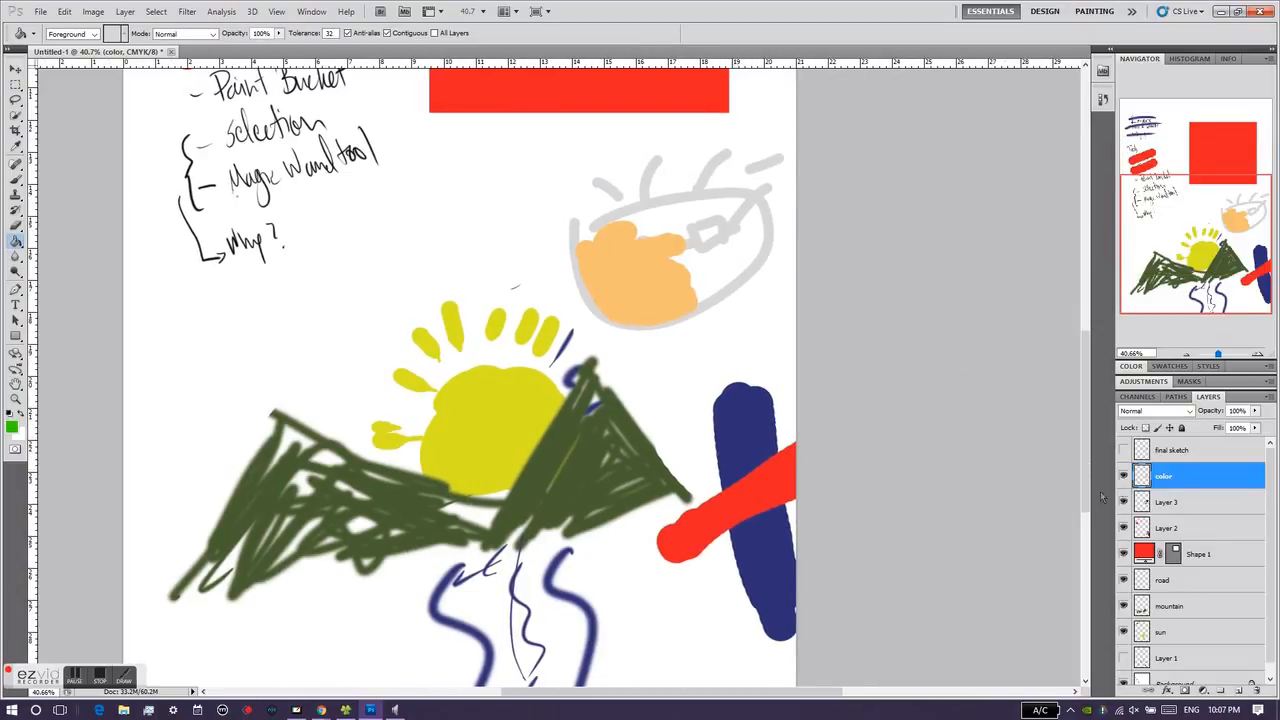
click(1123, 476)
click(1123, 476)
click(1124, 477)
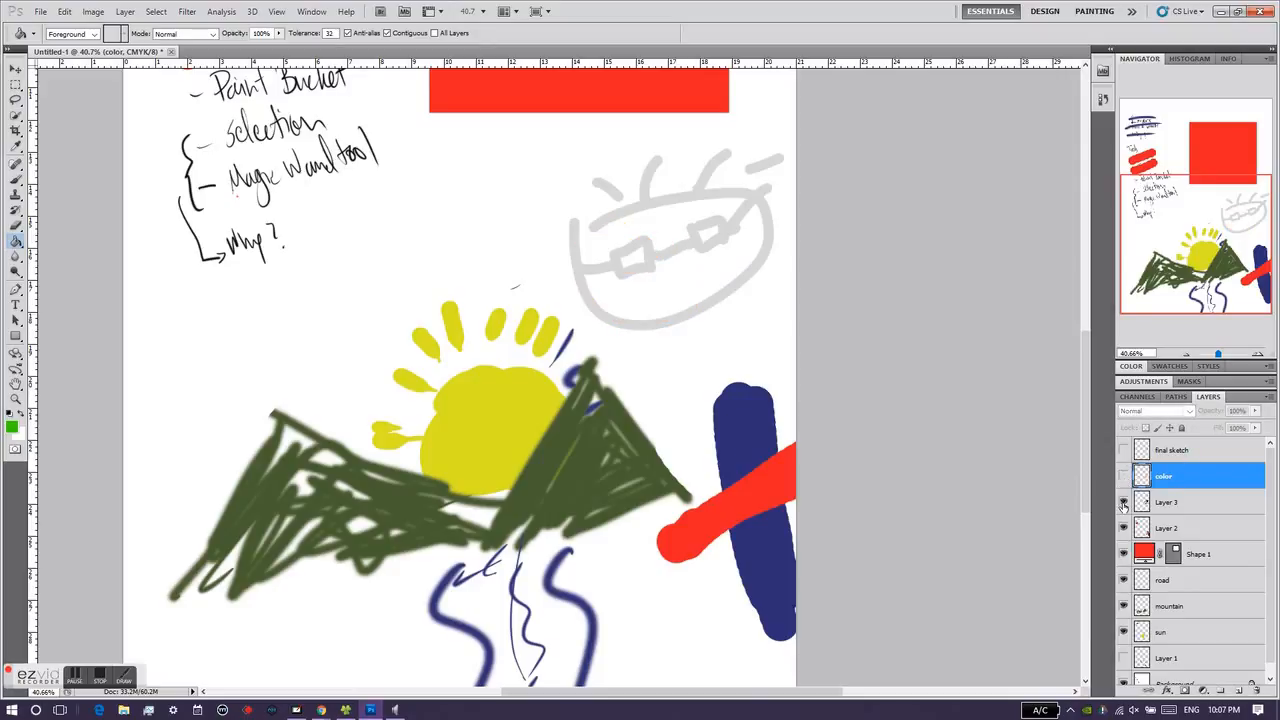
click(1148, 500)
click(1123, 502)
click(1123, 503)
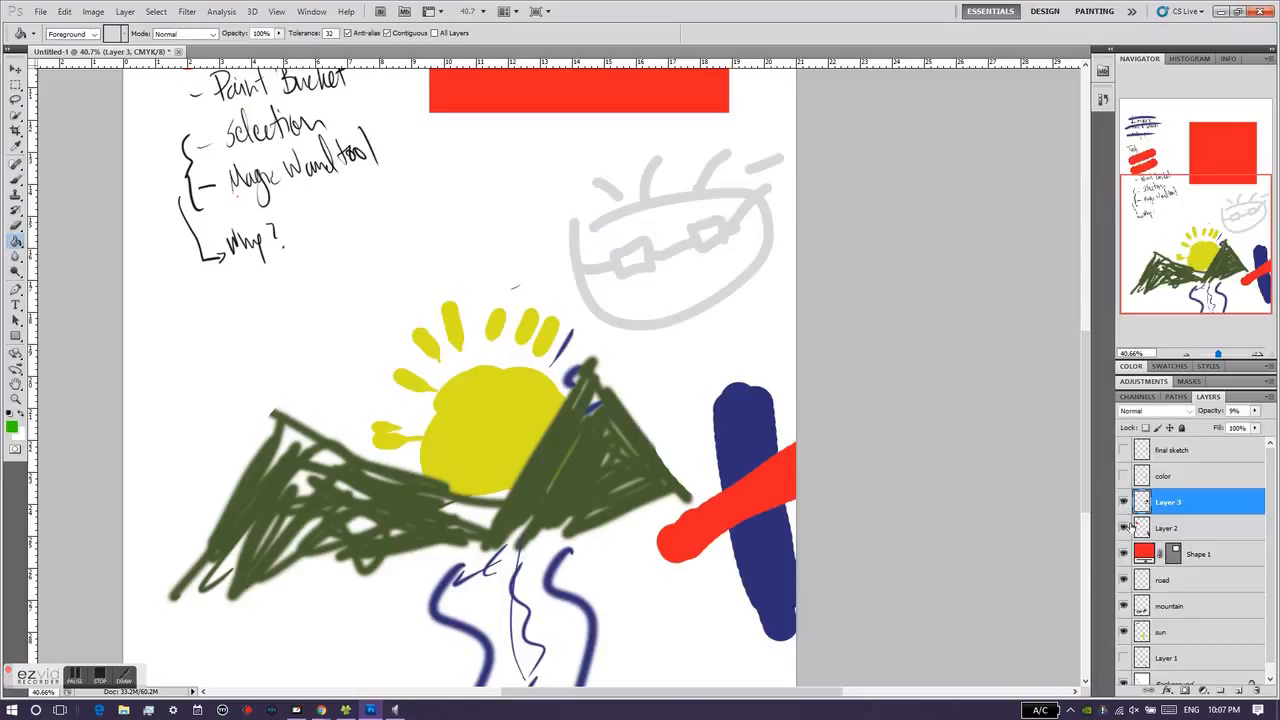
click(1123, 502)
Step: Fill the part of the dark blue stroke above the red bar on Layer 2 with the green foreground color
click(1150, 528)
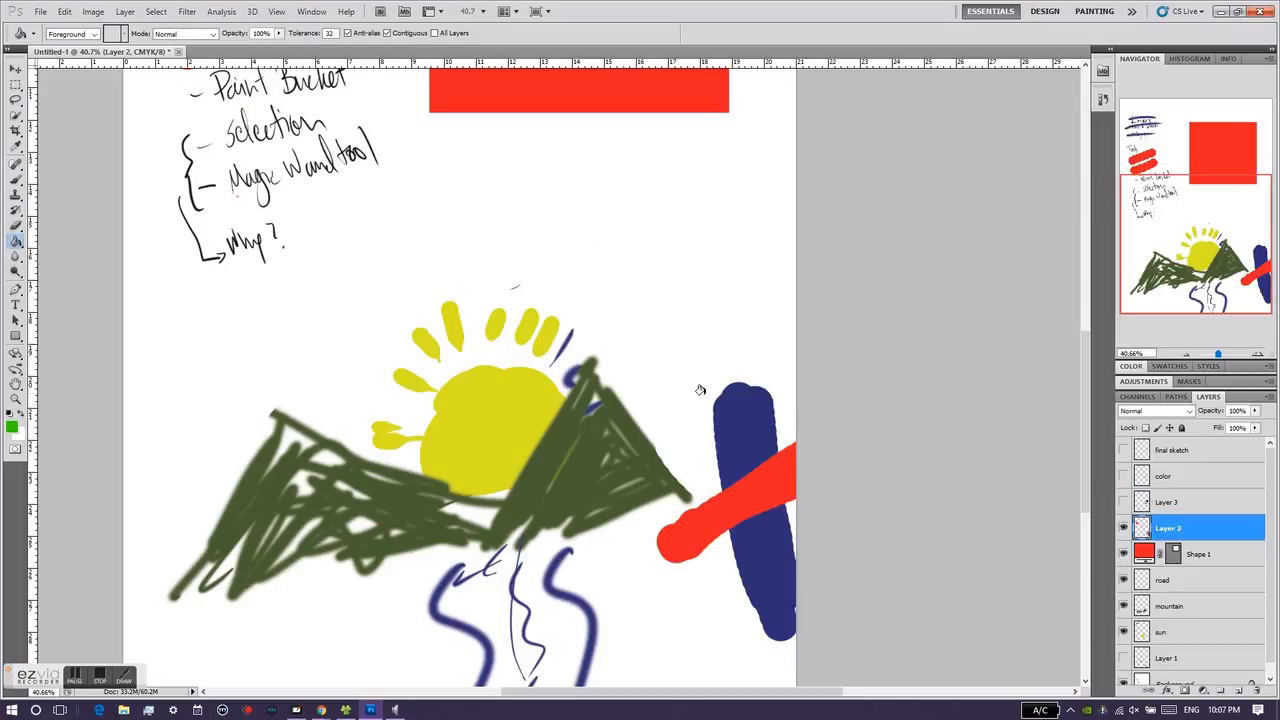
click(740, 428)
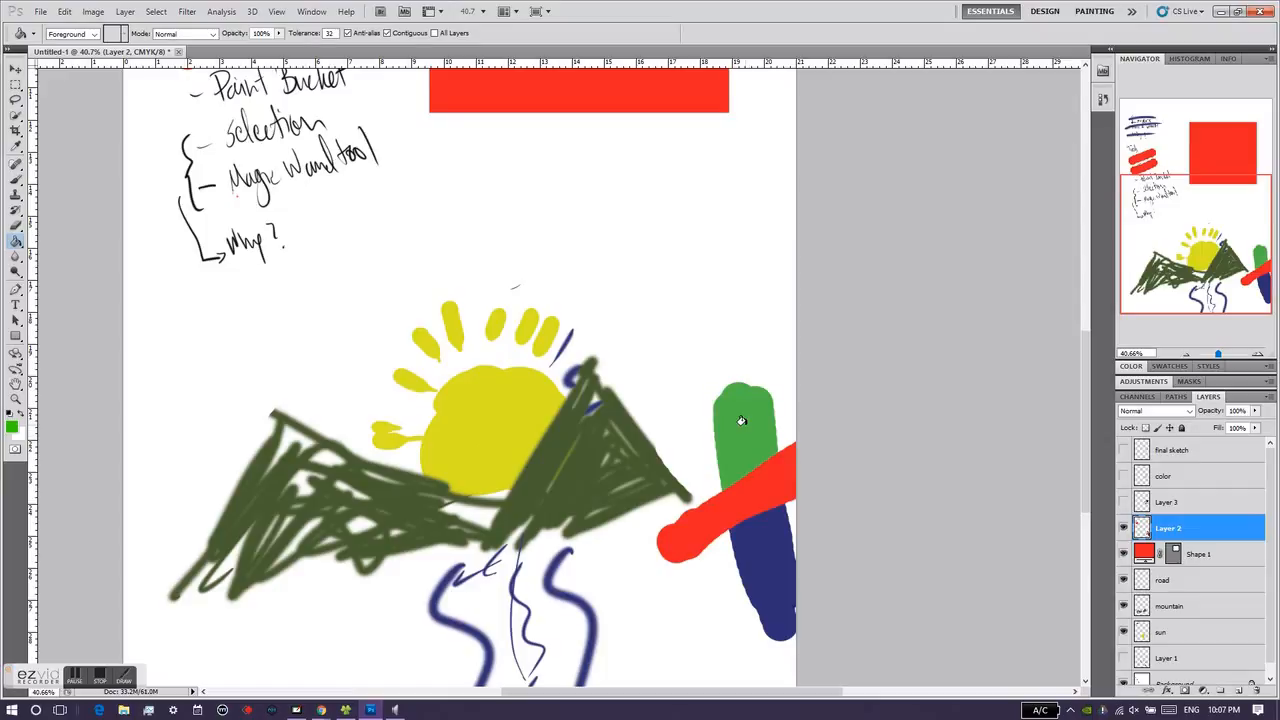
Step: Change the foreground color to red, hex f90000, and fill the green part of the stroke on Layer 2 with it
click(13, 430)
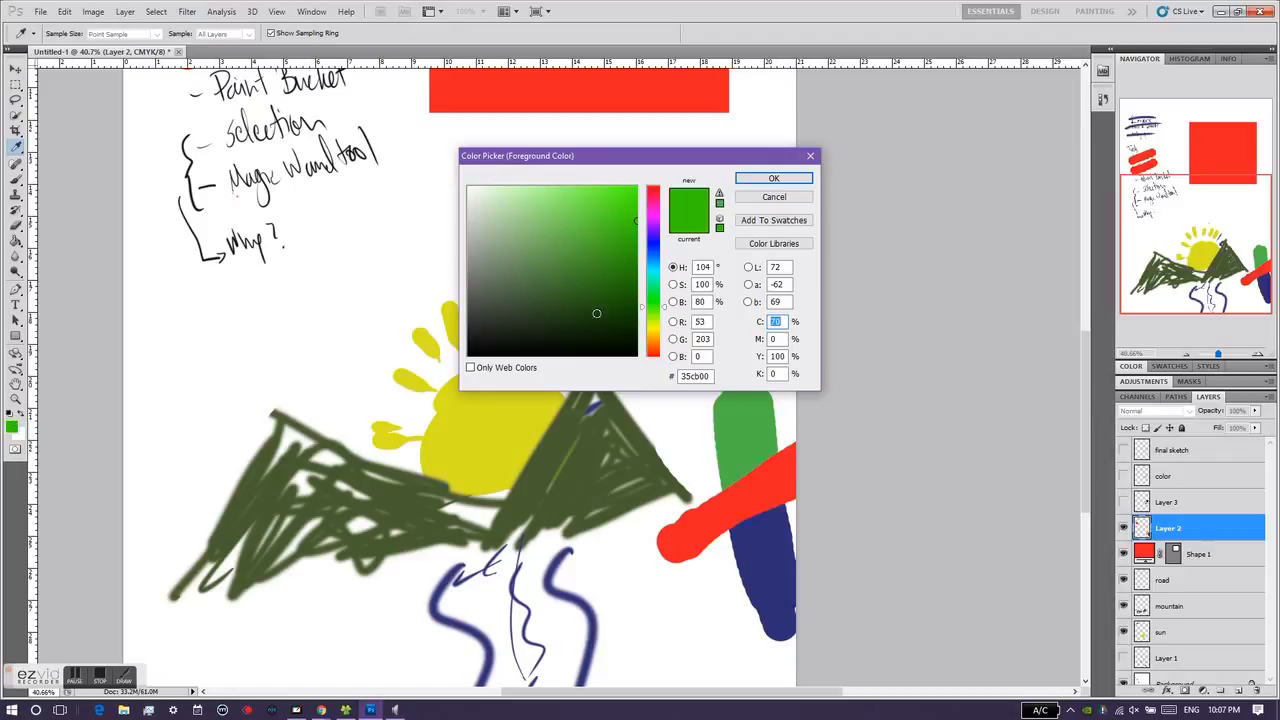
drag(658, 295, 658, 190)
click(788, 178)
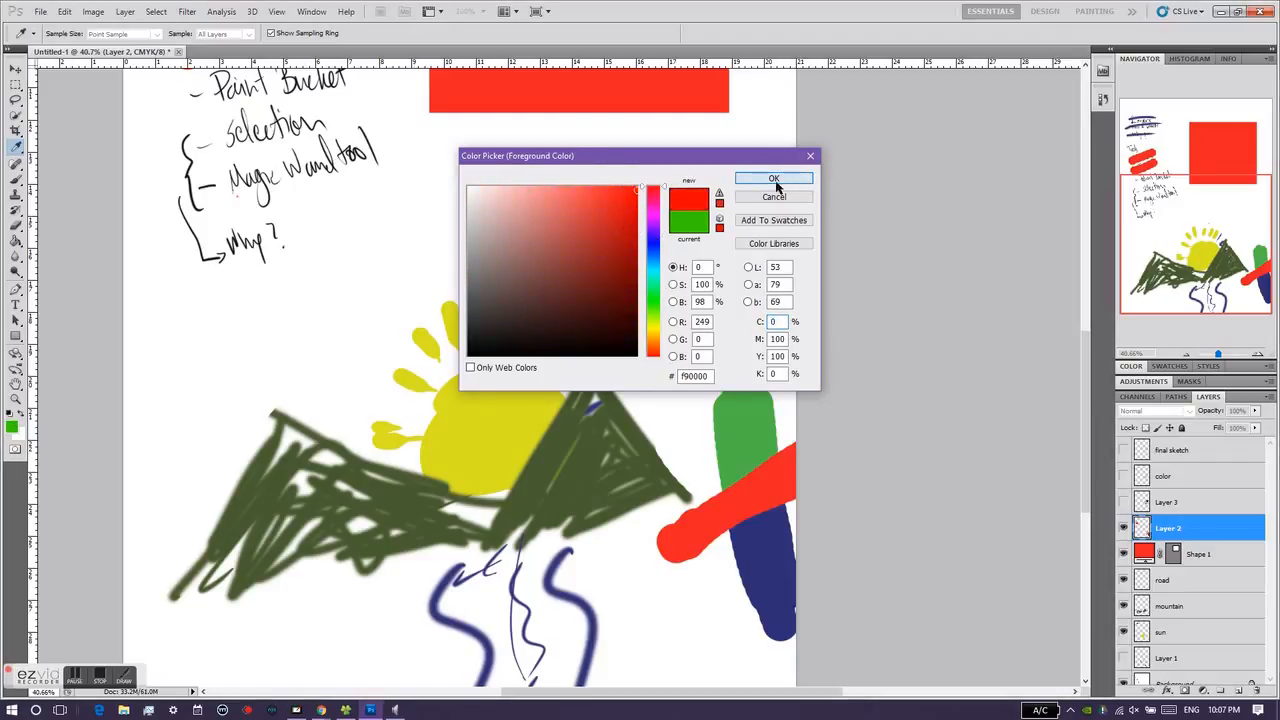
click(753, 430)
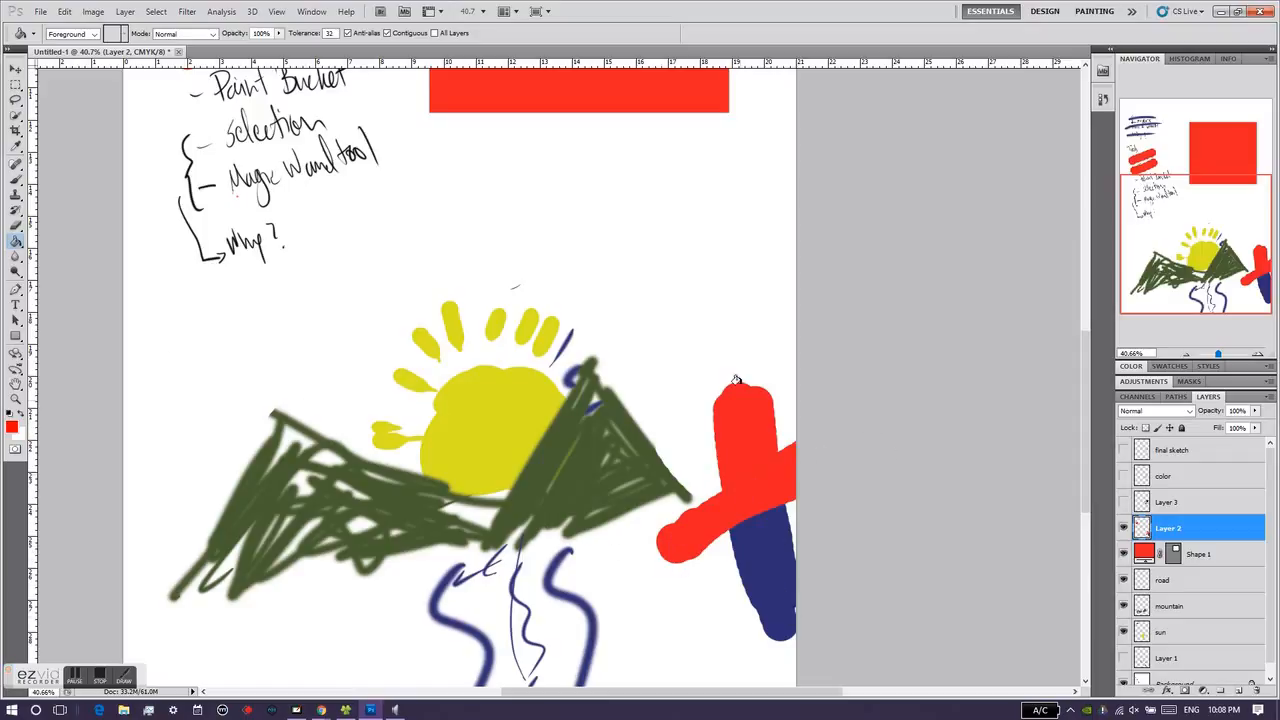
Step: Change the foreground color to bright green and fill the joined red shape on Layer 2 with it
click(21, 417)
click(21, 417)
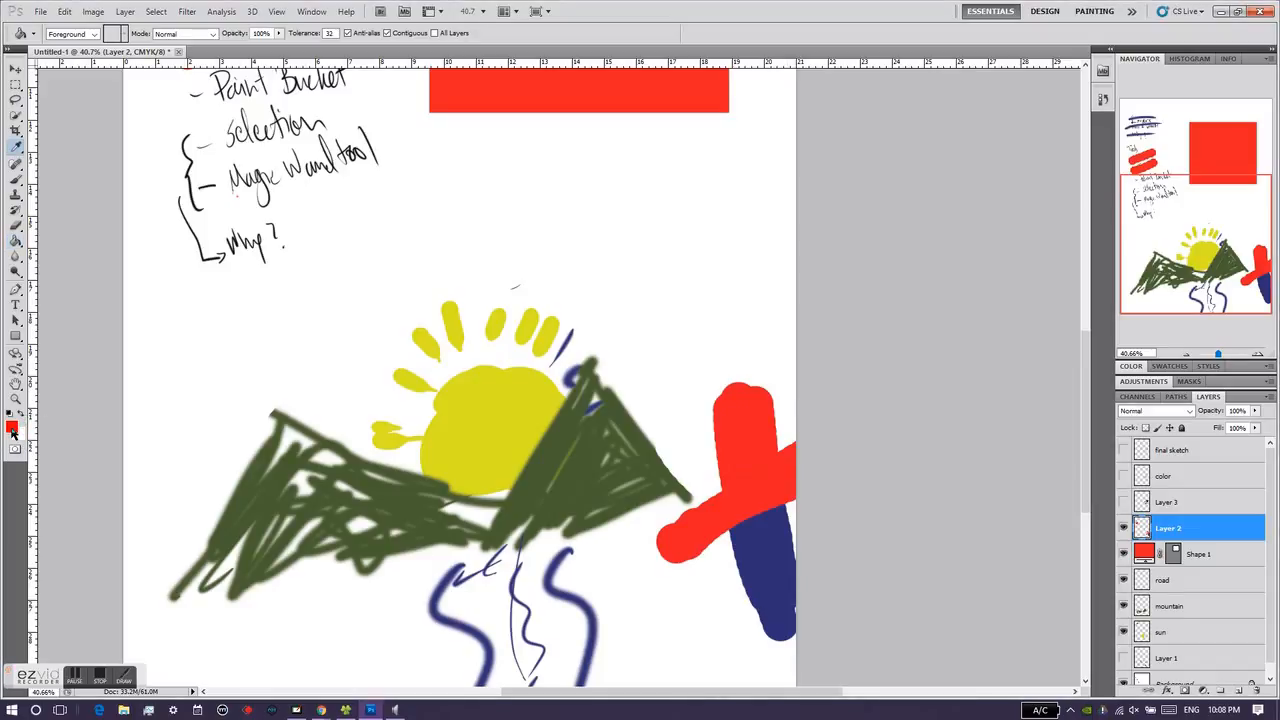
click(12, 425)
click(662, 316)
drag(666, 315, 666, 304)
click(636, 203)
click(773, 181)
click(758, 395)
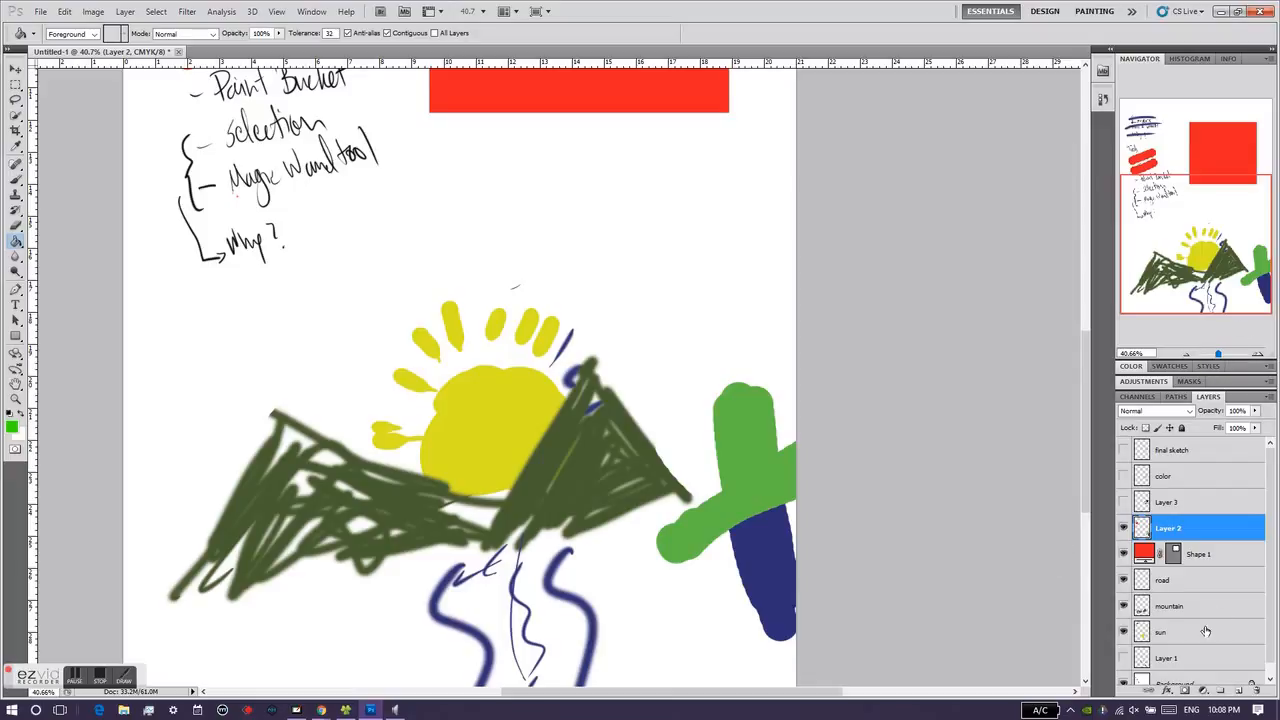
Step: Fill the dark green mountains on the "mountain" layer with bright green and make Layer 3 the active layer
click(1183, 607)
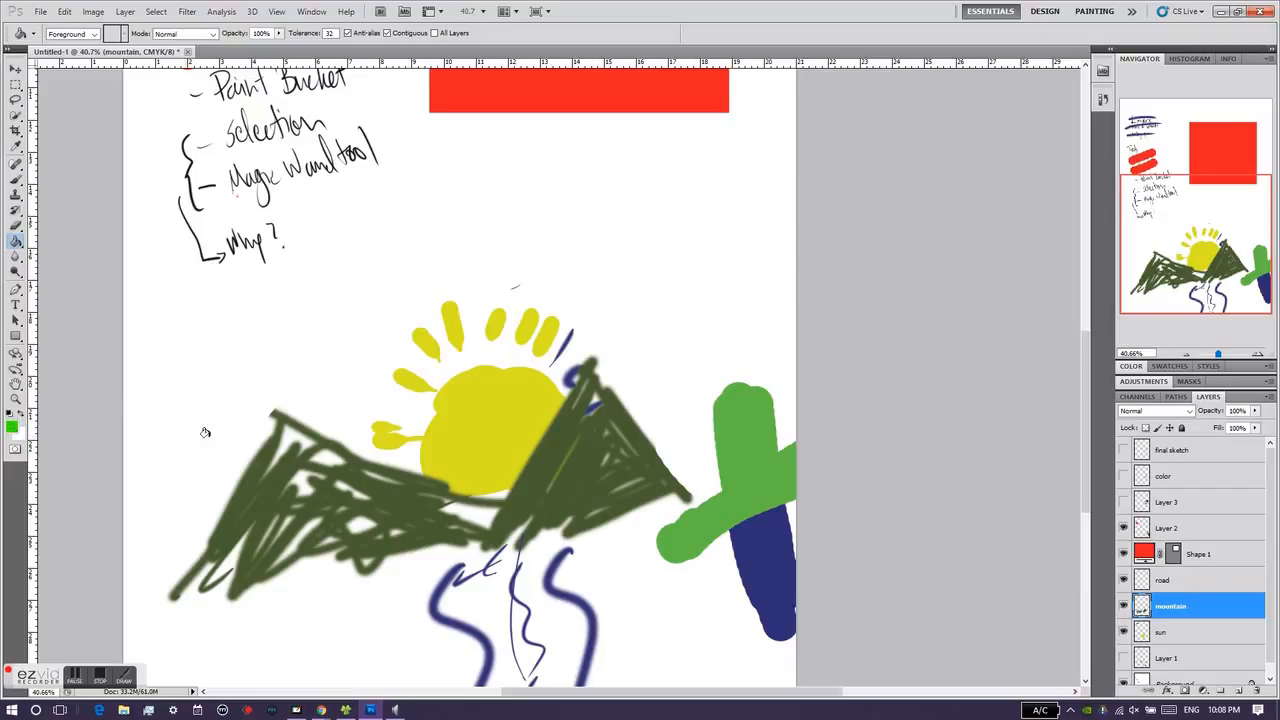
click(541, 460)
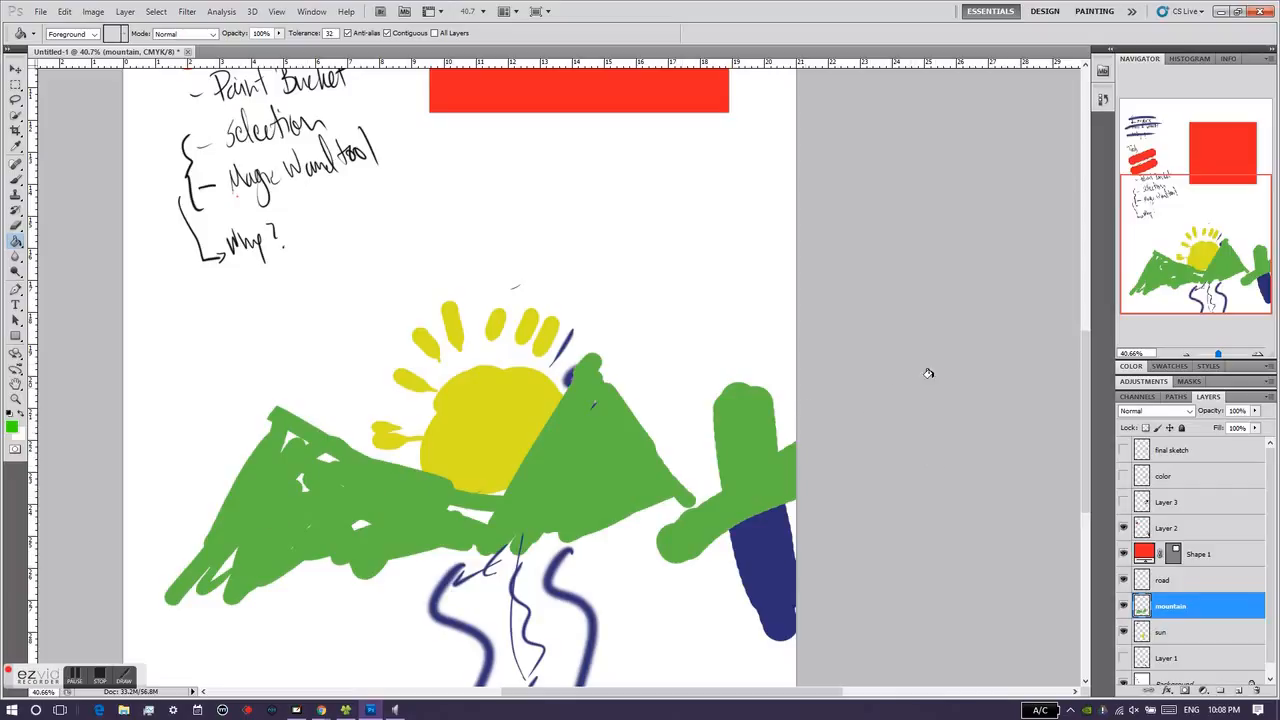
mouse_move(1218, 355)
mouse_down()
mouse_move(1205, 355)
mouse_move(1216, 355)
mouse_up()
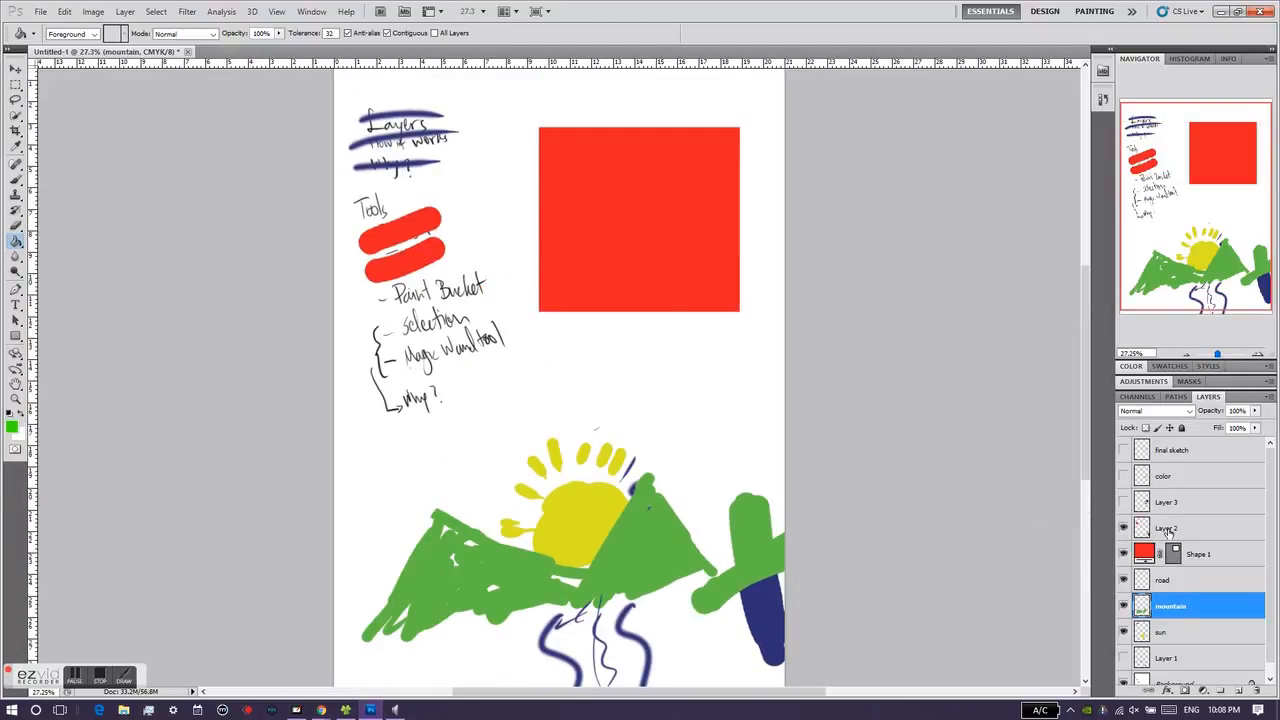
click(1194, 502)
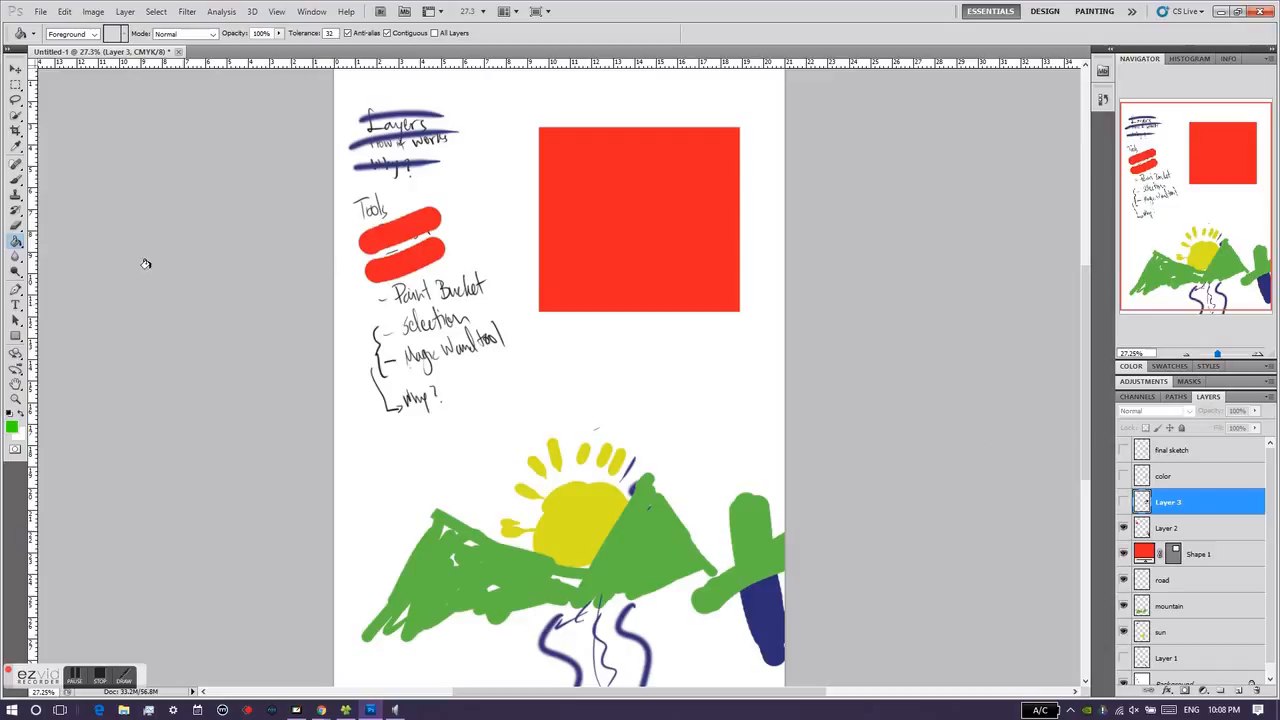
Step: Create a new blank document
click(42, 11)
click(58, 36)
click(771, 188)
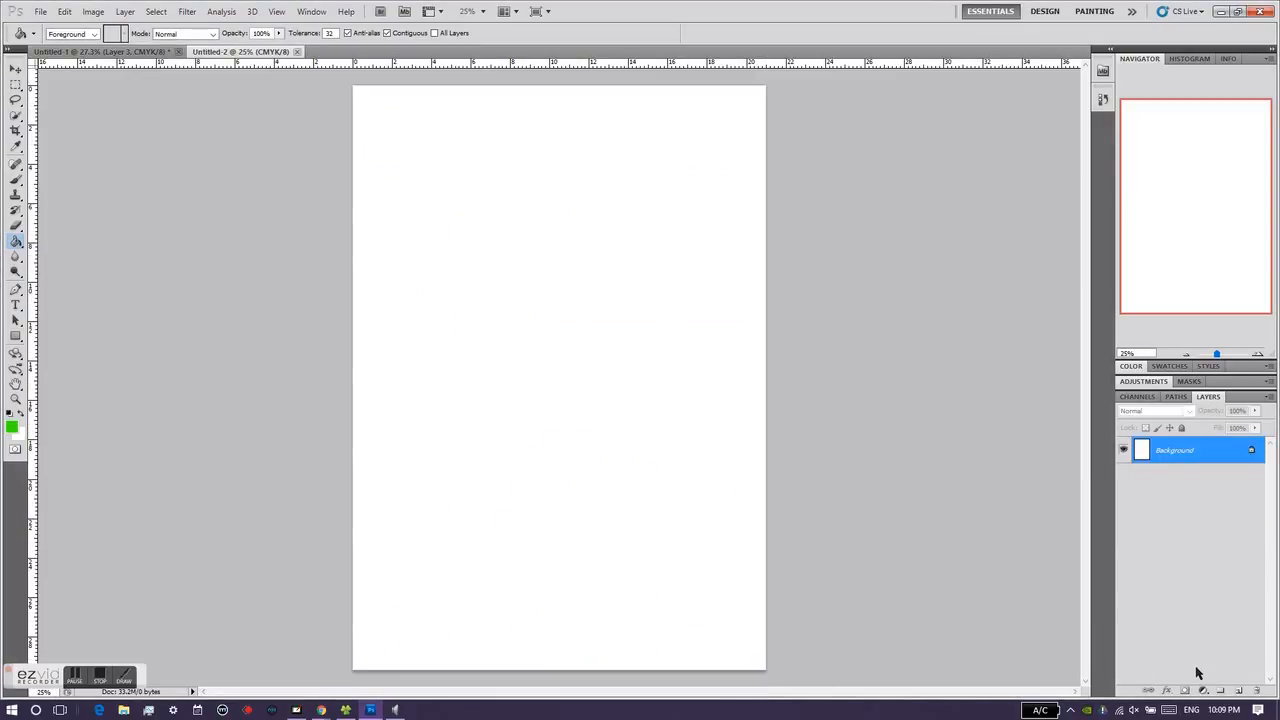
Step: Add an empty layer above the background and activate the Brush tool
click(1238, 694)
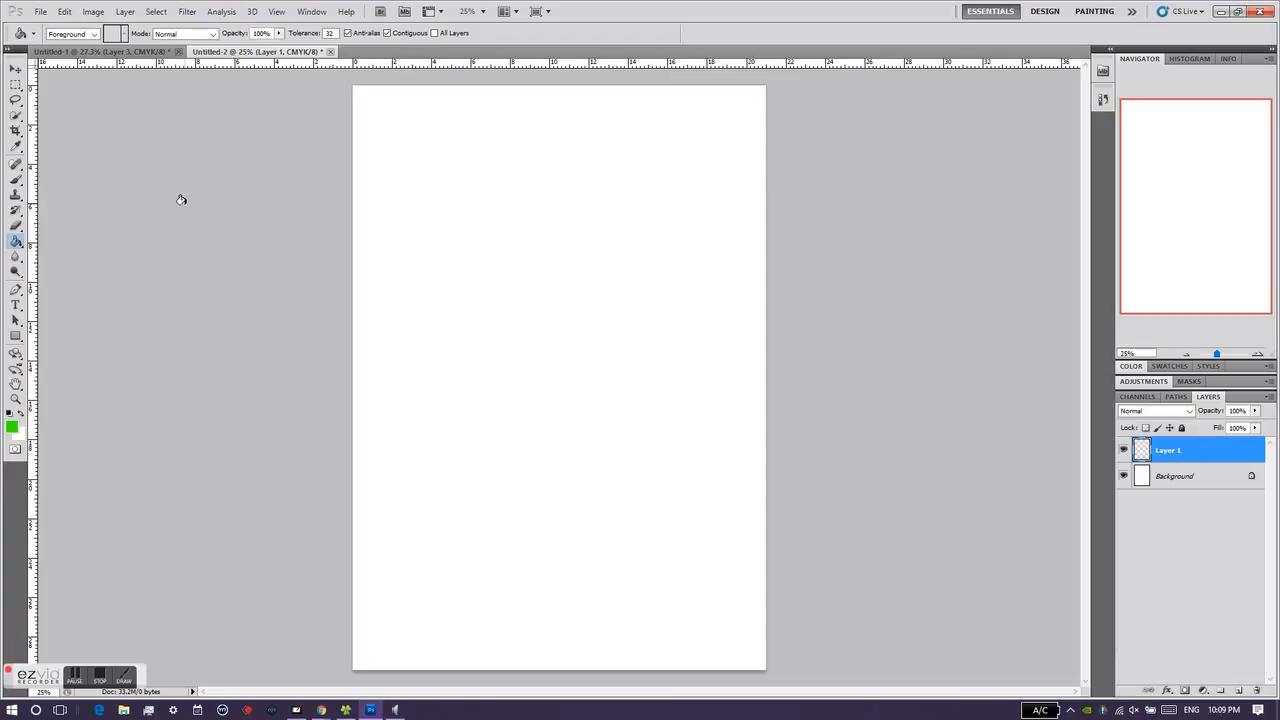
click(16, 180)
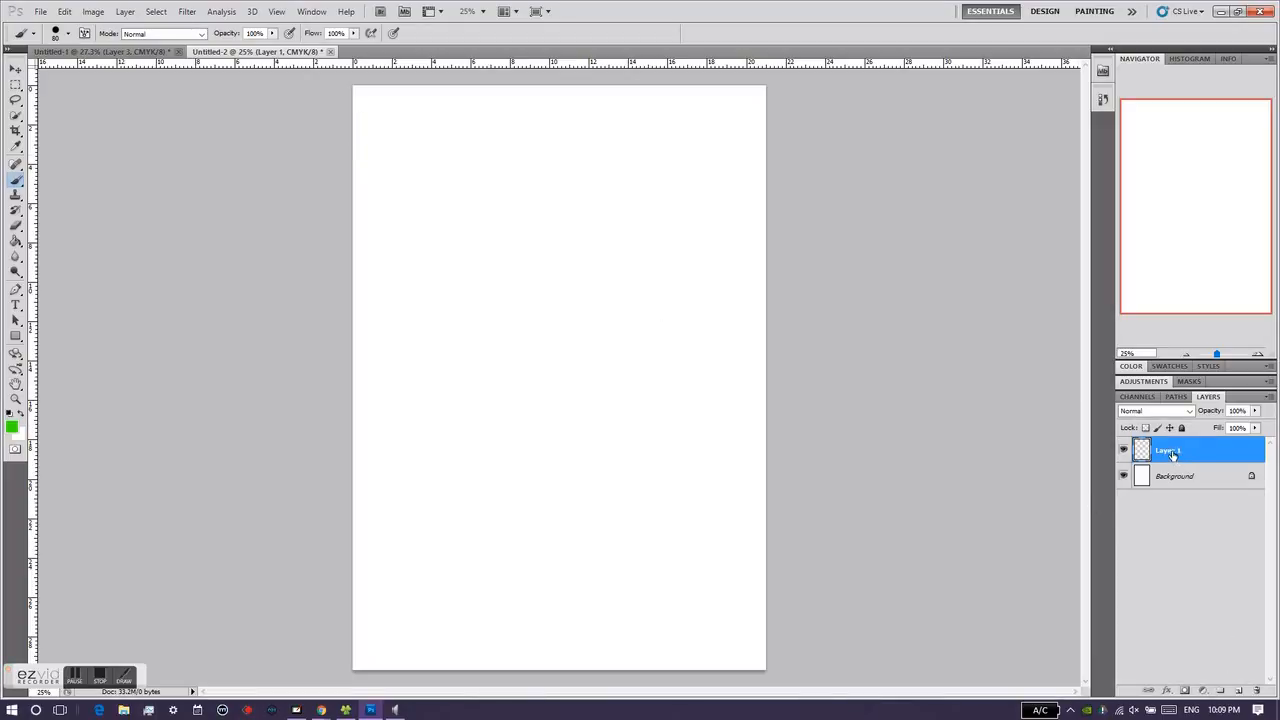
key(h)
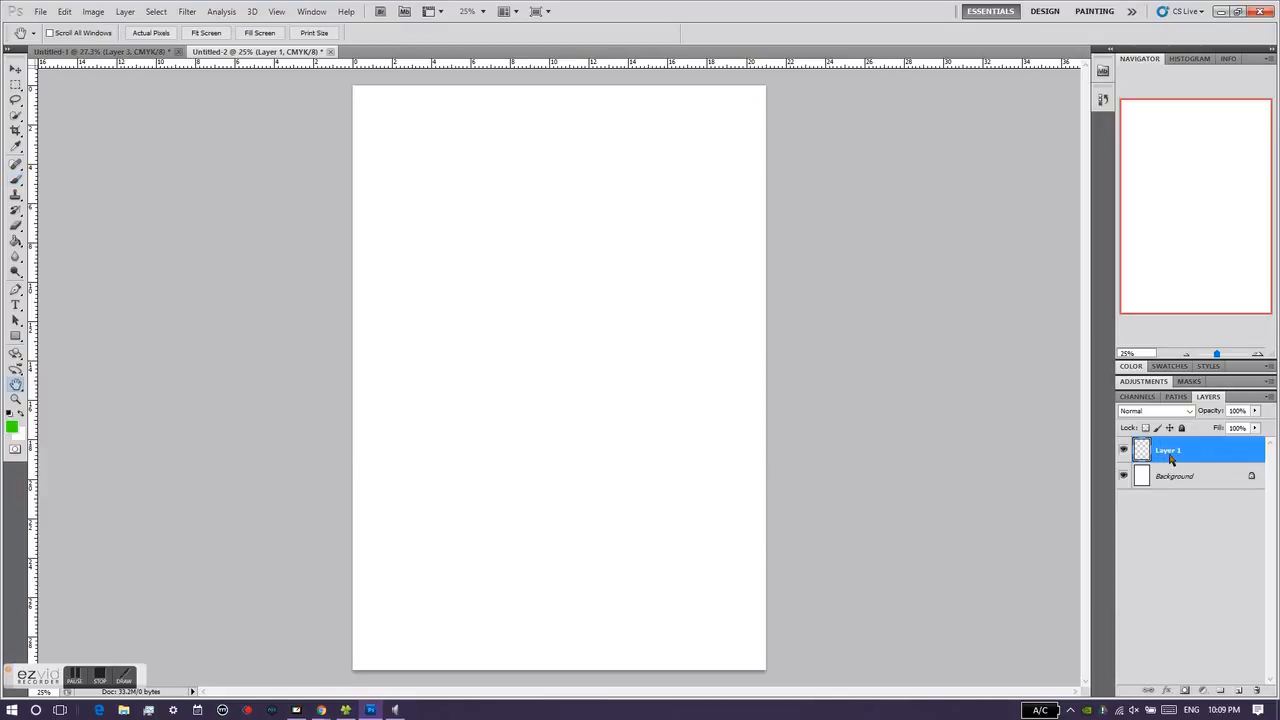
double_click(1171, 458)
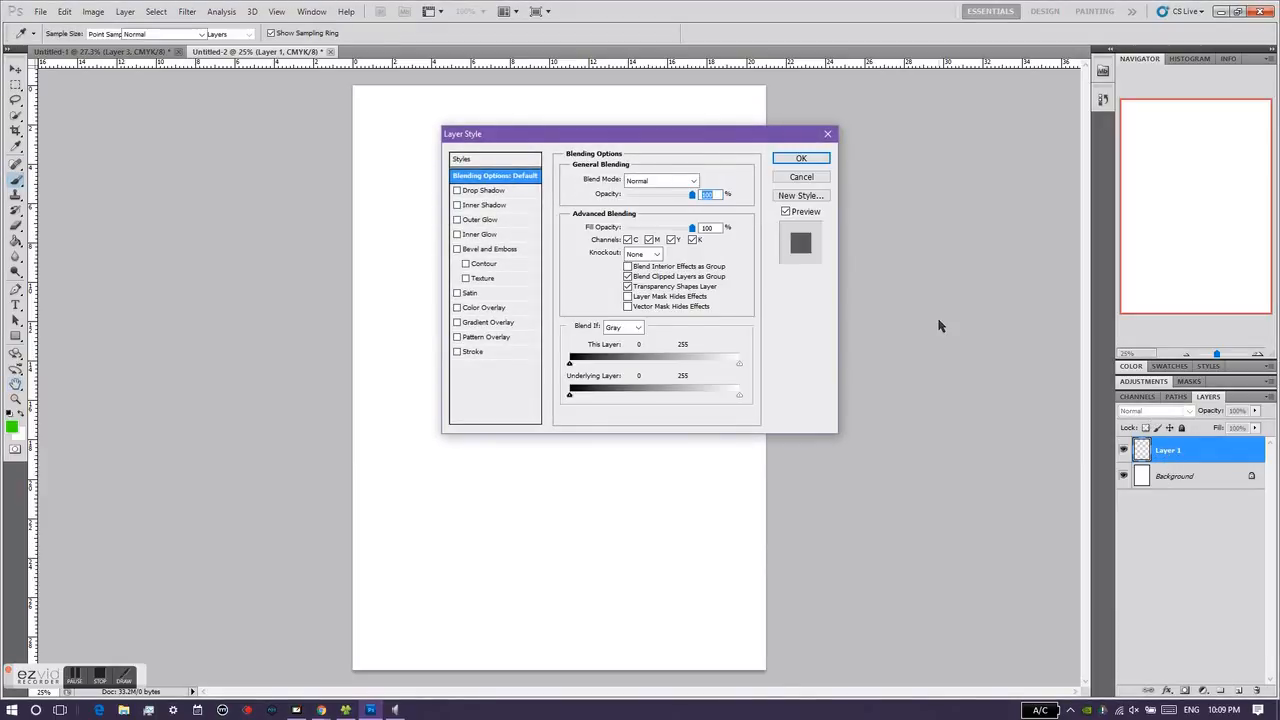
key(Escape)
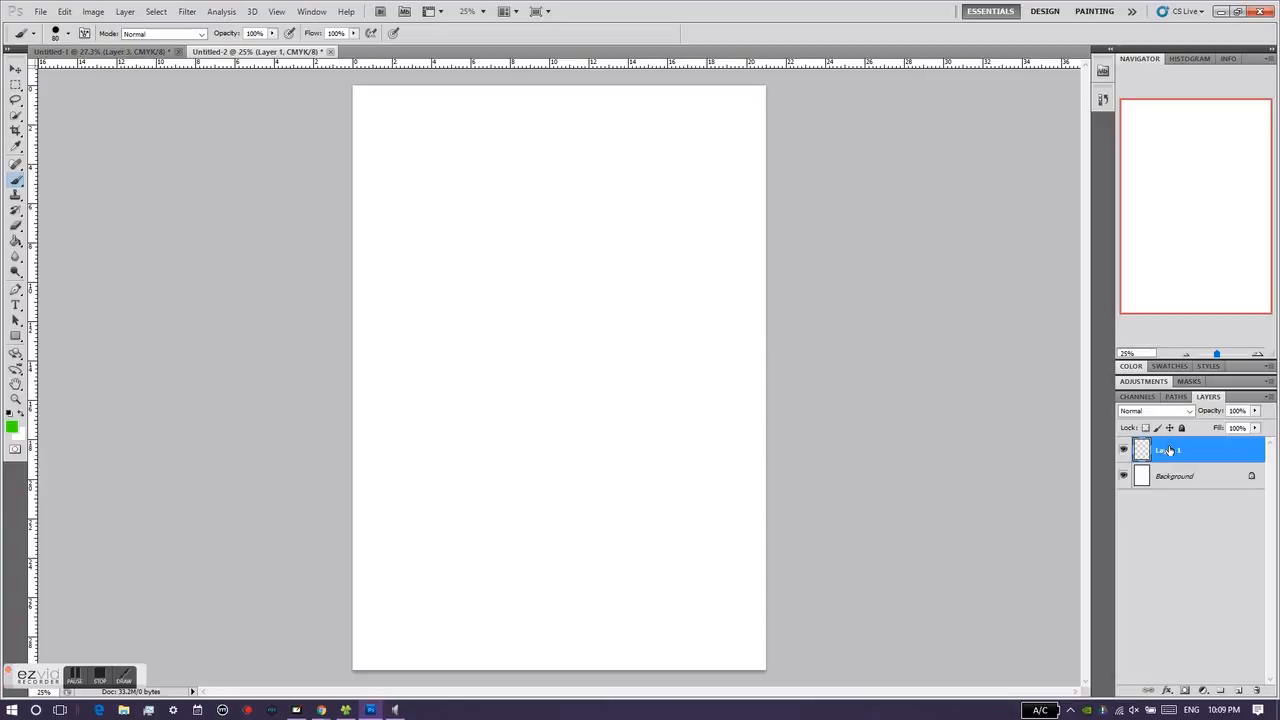
double_click(1166, 453)
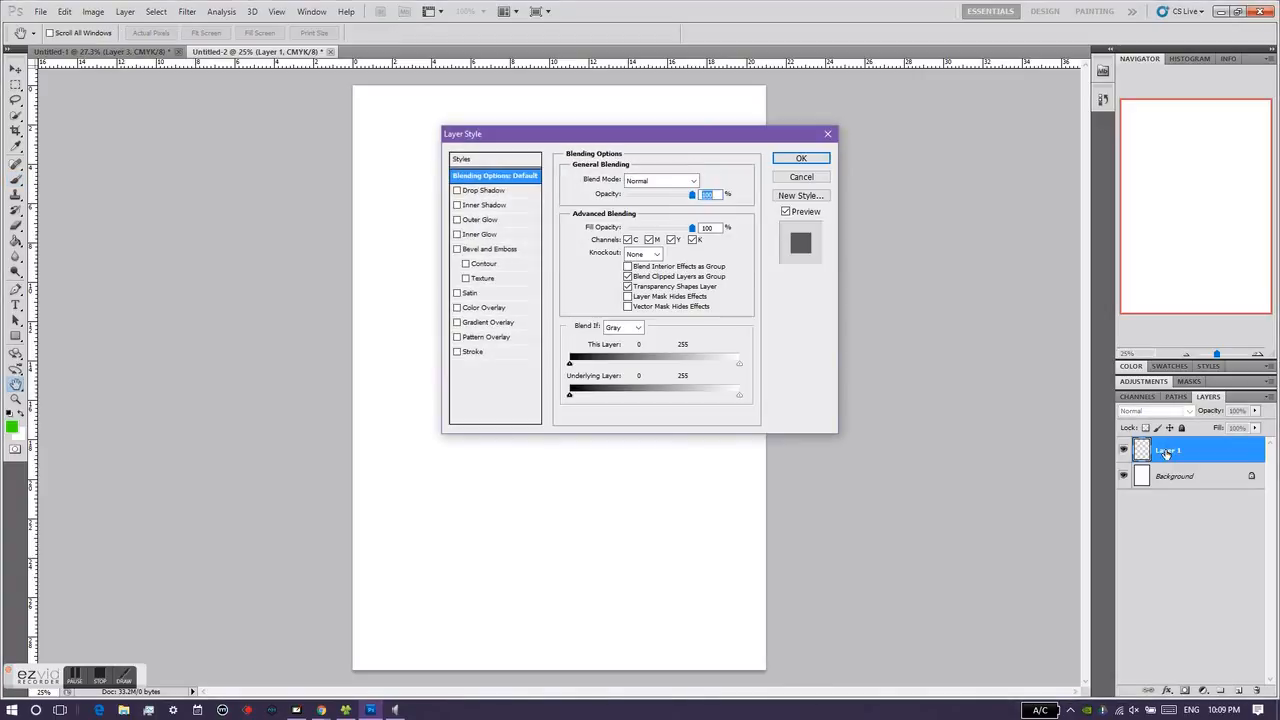
key(Escape)
Step: Rename the new layer to "rough sketch"
double_click(1166, 451)
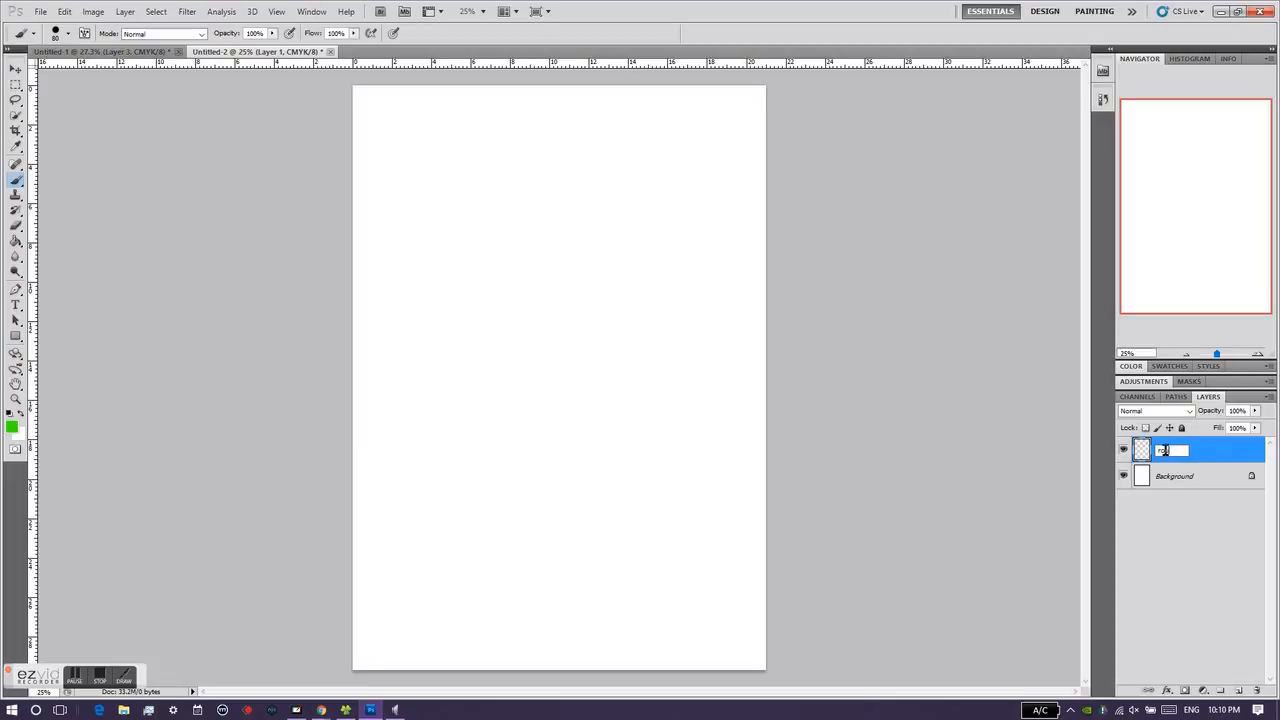
text(rough sketch)
key(Return)
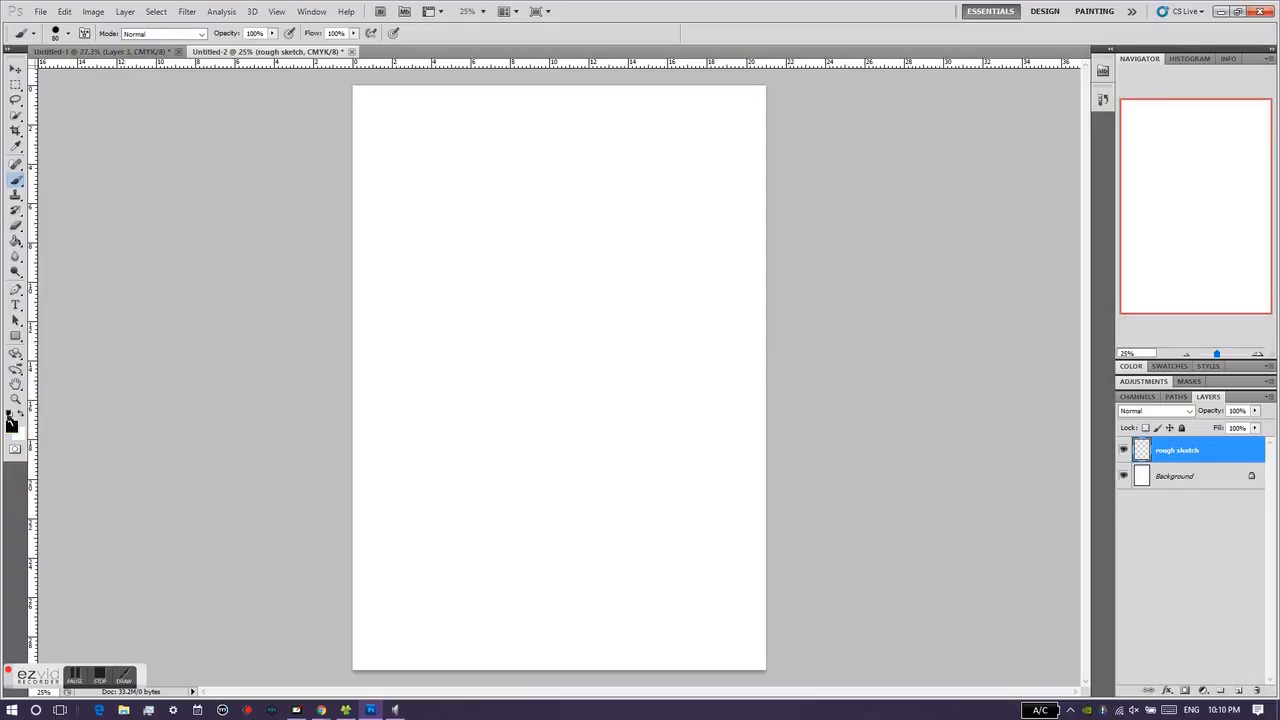
Step: Set the foreground color to bright red and paint a single dot at the page's right edge
click(14, 424)
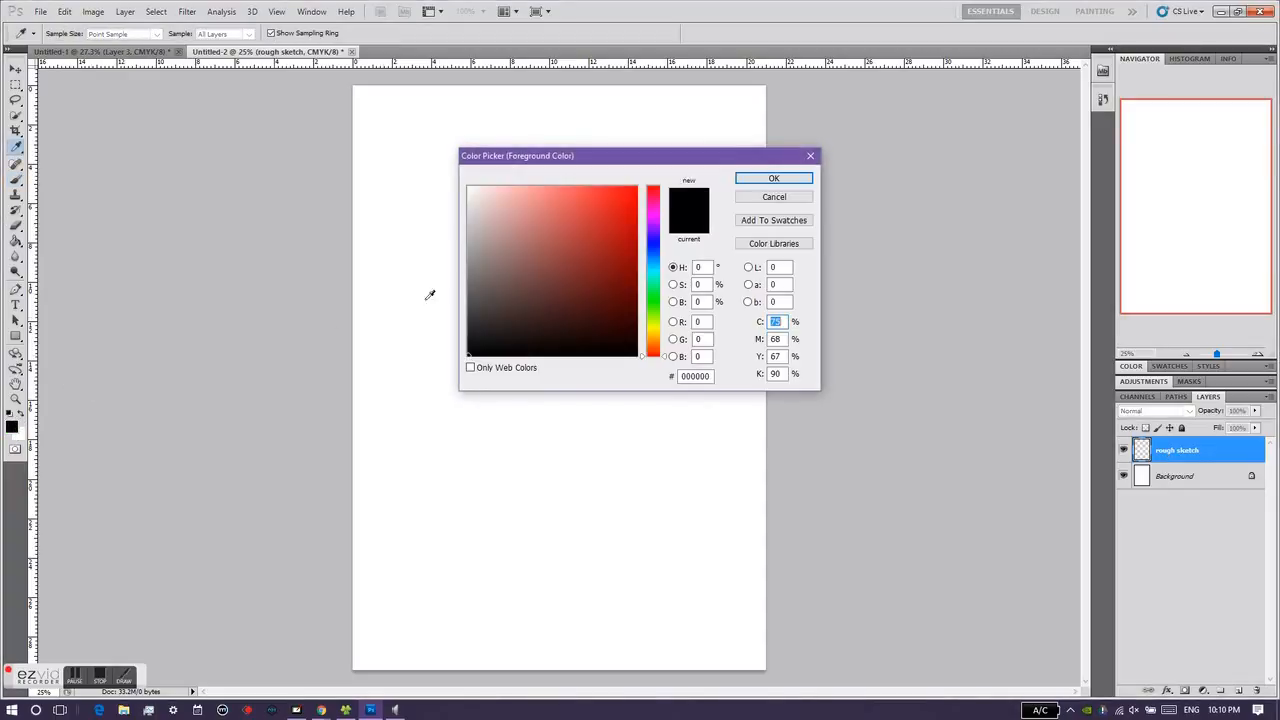
click(636, 187)
click(763, 180)
click(762, 171)
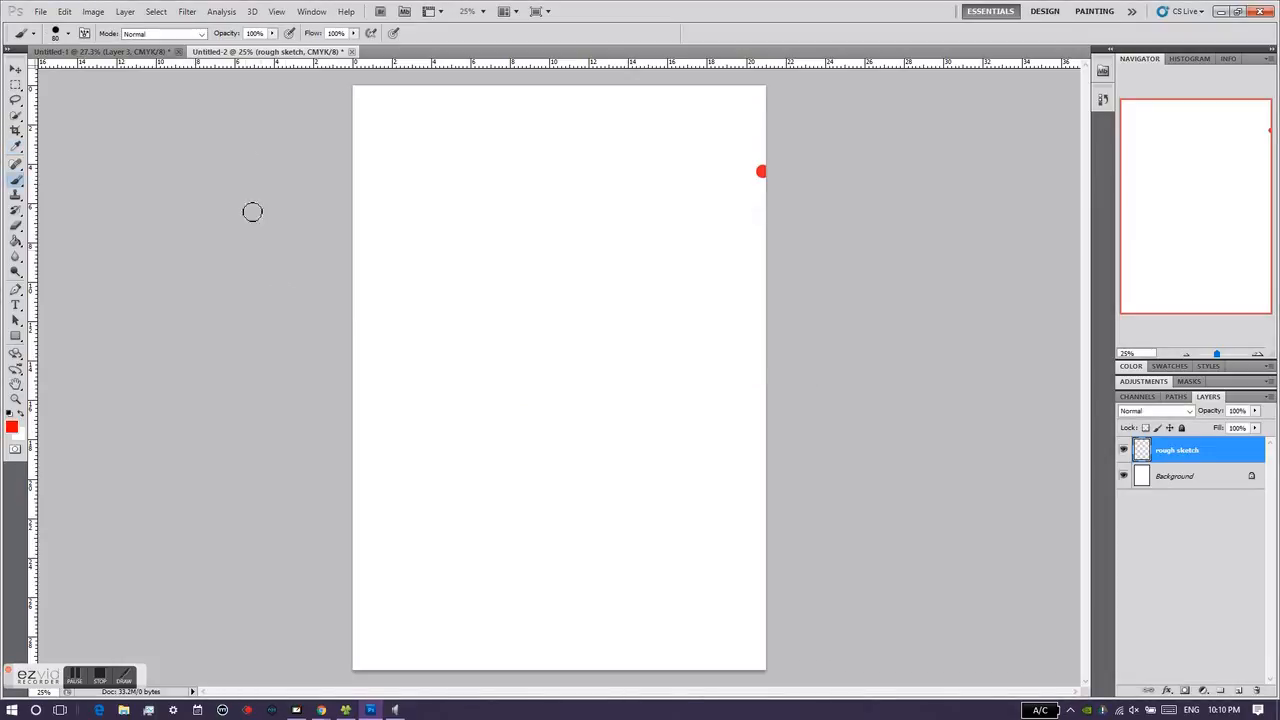
Step: Sketch a rough red car outline with two wheels across the middle of the page on the "rough sketch" layer
click(66, 35)
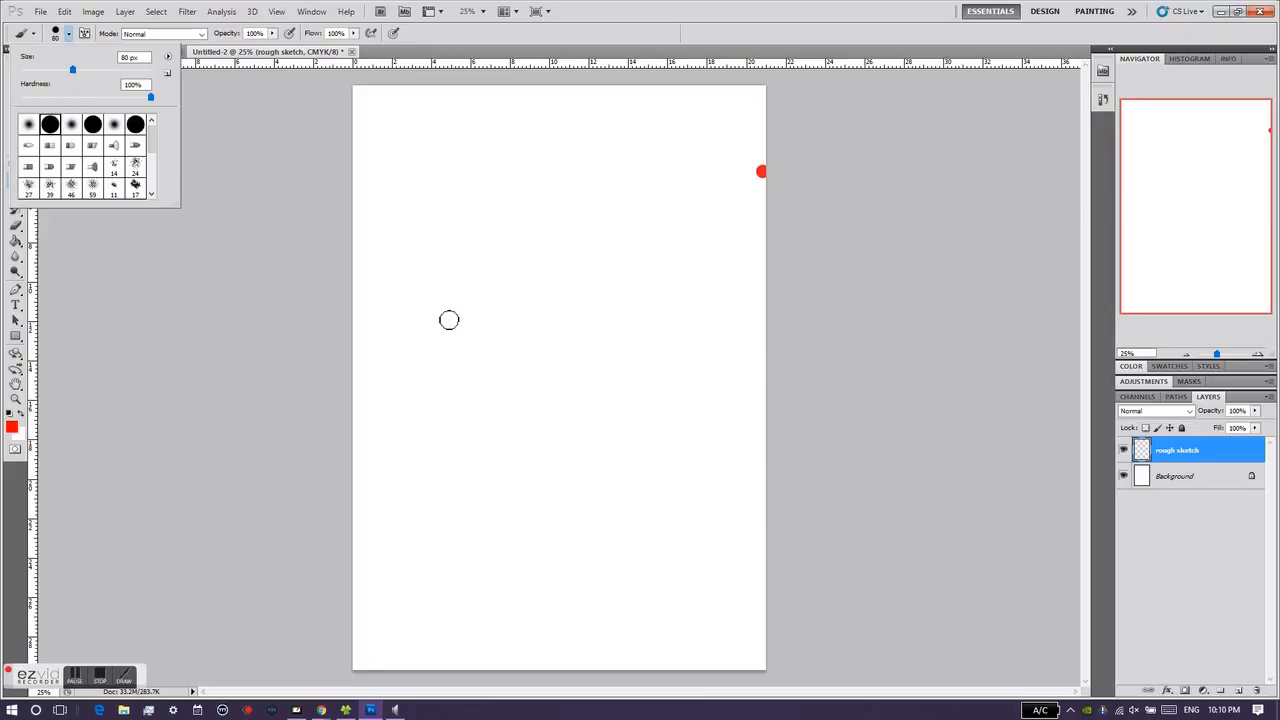
click(423, 444)
mouse_move(414, 415)
mouse_down()
mouse_move(458, 453)
mouse_move(484, 437)
mouse_move(488, 451)
mouse_move(464, 447)
mouse_move(466, 435)
mouse_move(462, 462)
mouse_move(485, 413)
mouse_move(481, 425)
mouse_move(503, 410)
mouse_move(542, 427)
mouse_move(606, 410)
mouse_move(604, 388)
mouse_move(642, 363)
mouse_move(668, 384)
mouse_move(666, 403)
mouse_move(669, 344)
mouse_move(708, 372)
mouse_move(696, 373)
mouse_move(741, 327)
mouse_move(723, 309)
mouse_move(435, 397)
mouse_move(524, 288)
mouse_move(654, 248)
mouse_move(678, 320)
mouse_up()
click(482, 431)
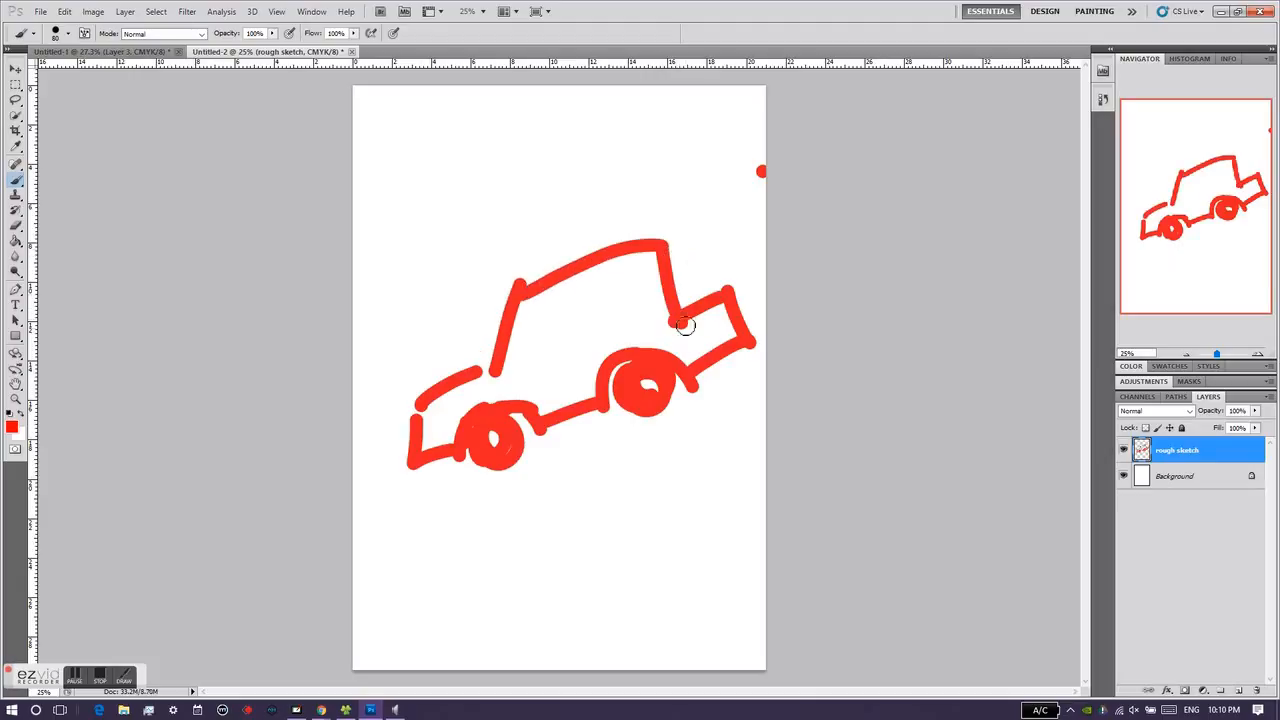
Step: Draw two red window outlines inside the car's cabin on the "rough sketch" layer
click(537, 313)
mouse_move(533, 345)
mouse_down()
mouse_move(576, 333)
mouse_move(547, 315)
mouse_move(621, 313)
mouse_move(655, 277)
mouse_up()
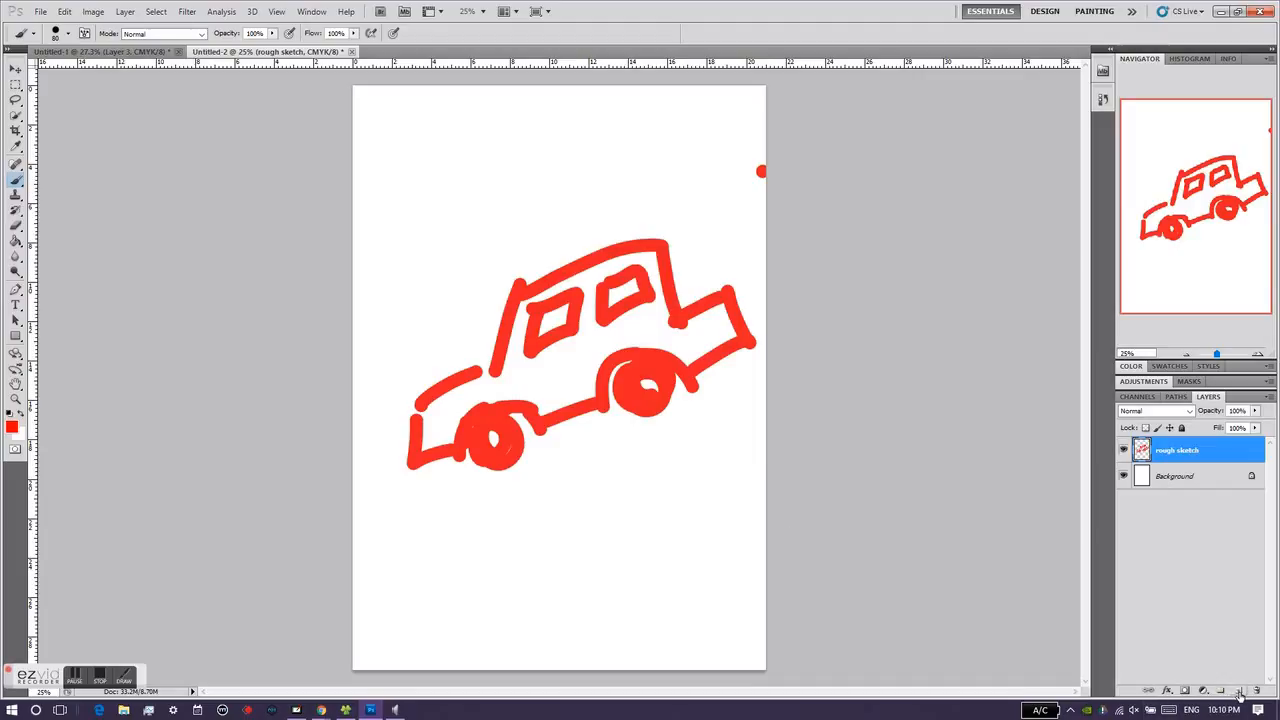
Step: Add an empty layer above "rough sketch" and name it "refined sketch"
click(1238, 696)
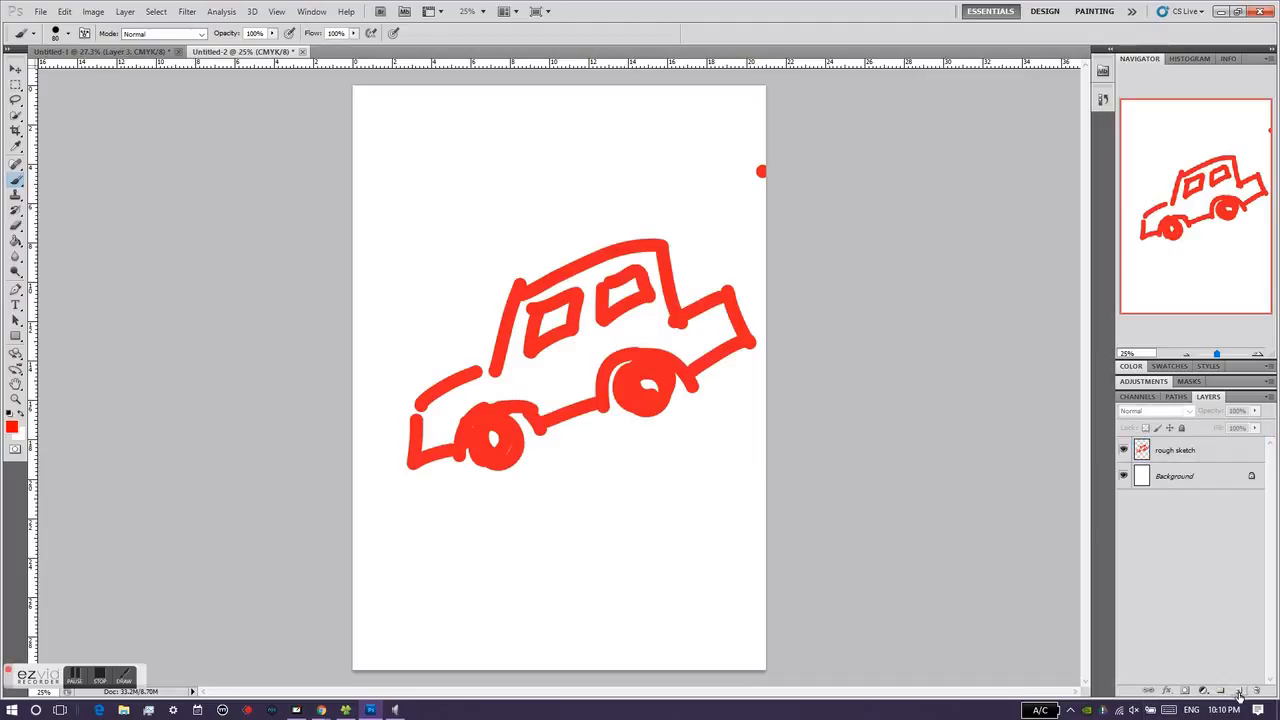
click(1238, 692)
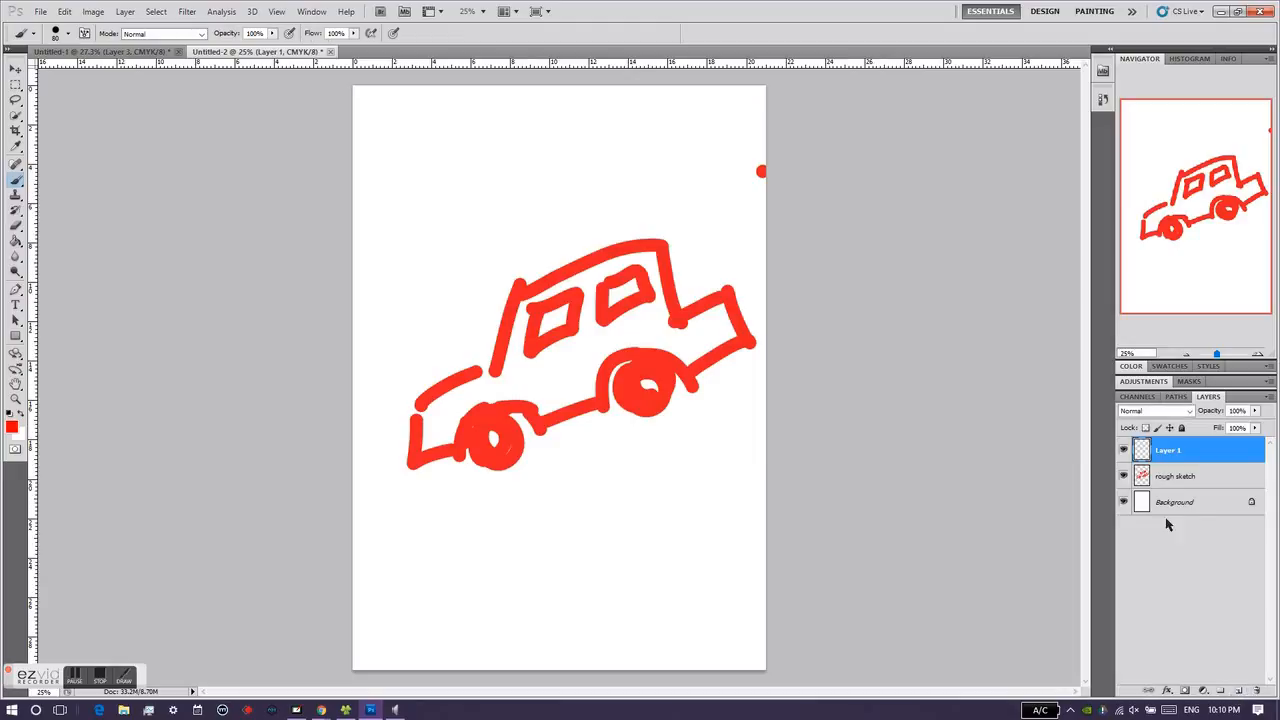
double_click(1170, 453)
text(refined sketch)
key(Return)
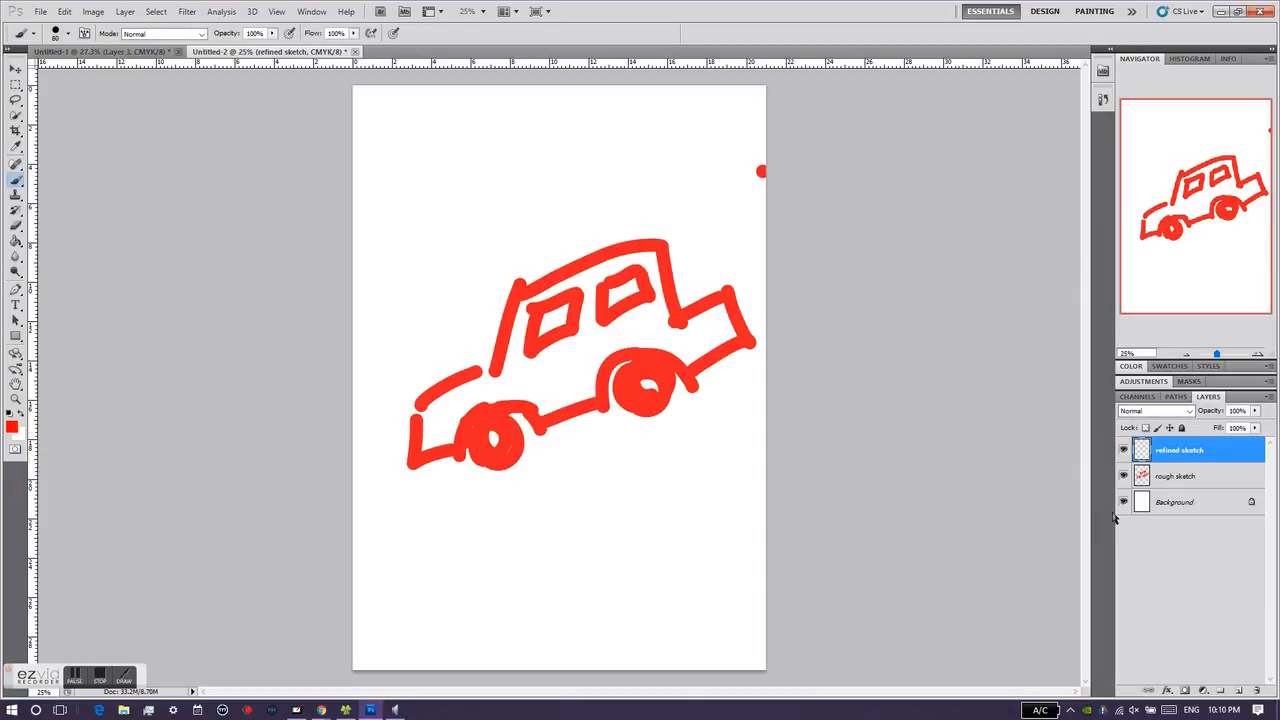
Step: Lower the opacity of the "rough sketch" layer to 16%
click(1194, 480)
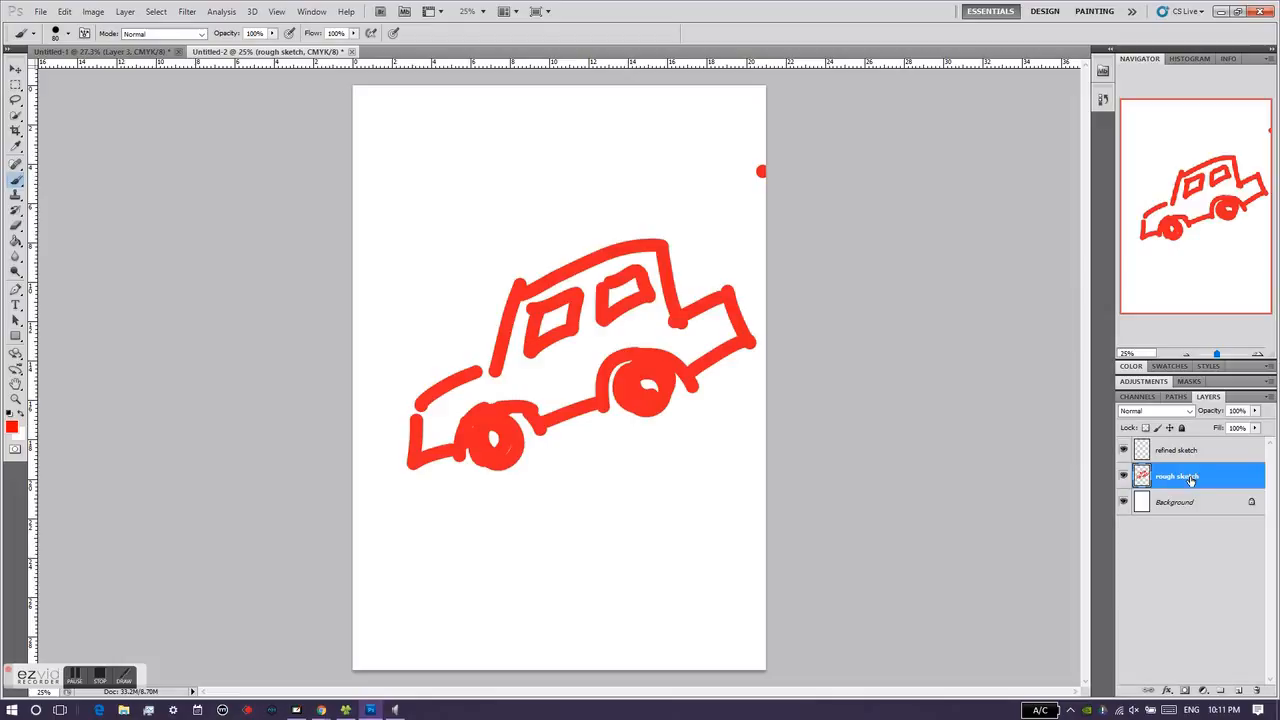
click(1256, 411)
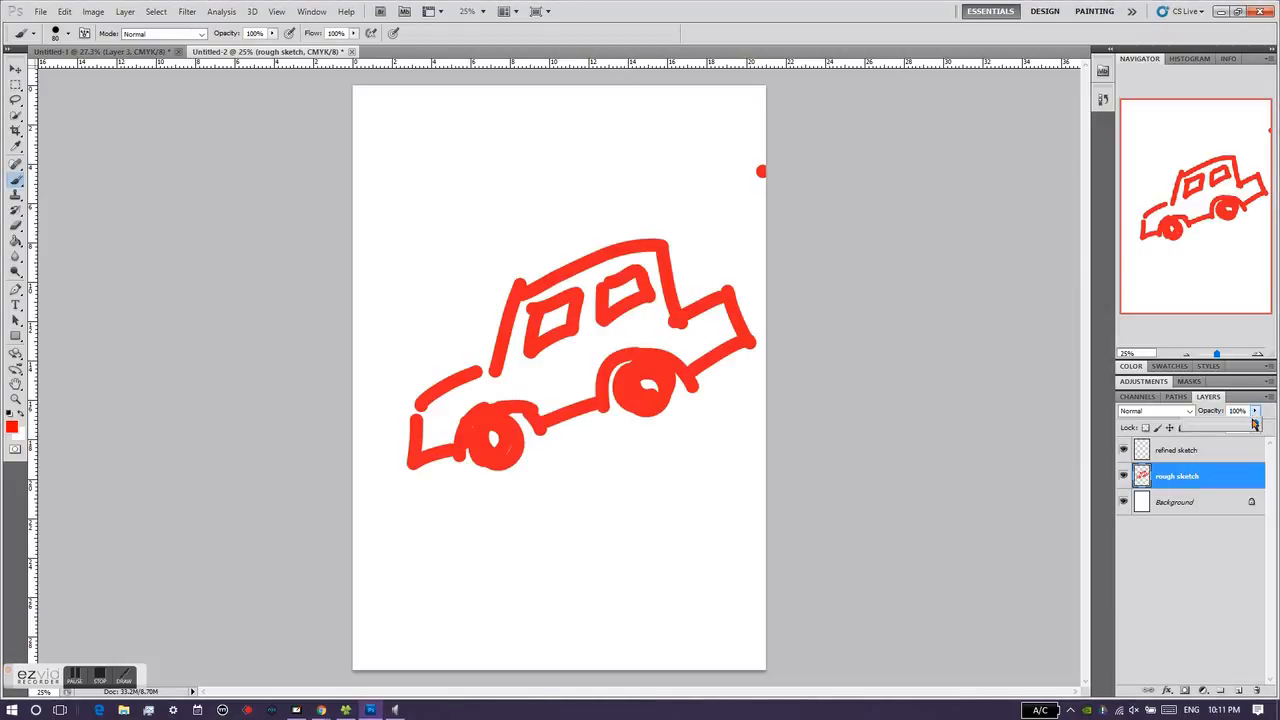
drag(1257, 425, 1199, 428)
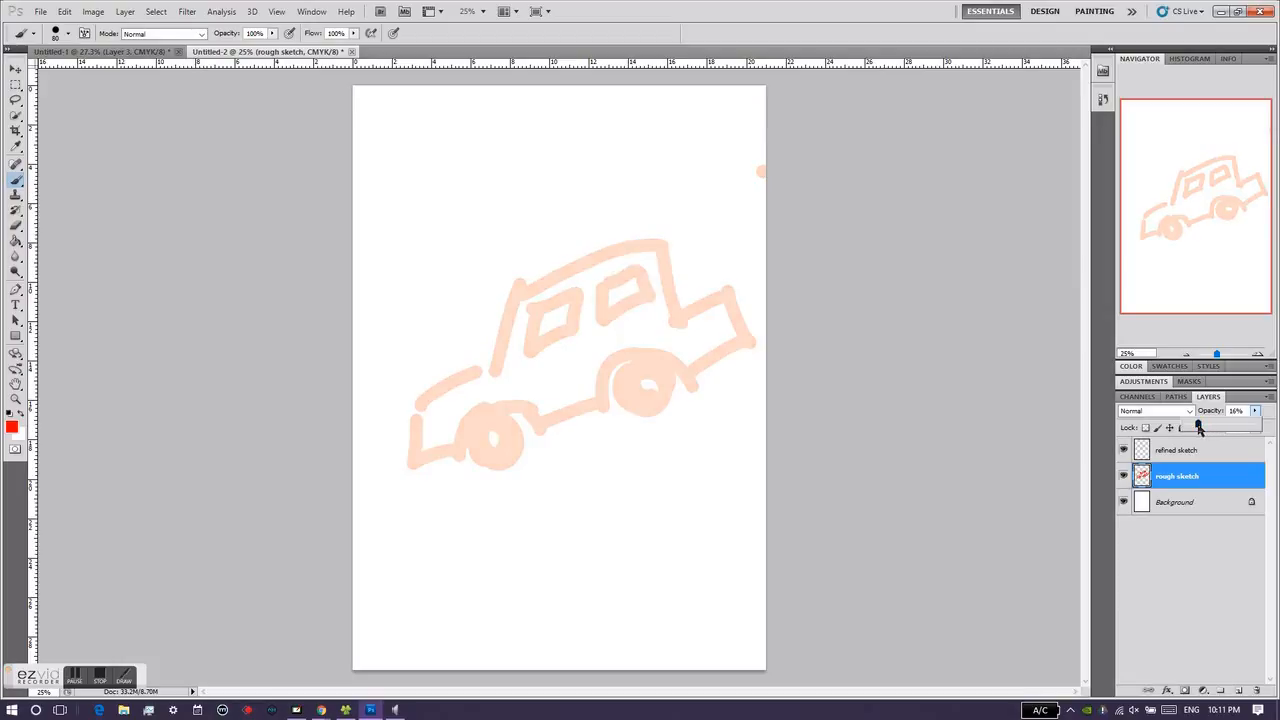
Step: Set the Brush size to 20 px with black as the foreground color and enable tablet pressure control of size
drag(1220, 357, 1219, 355)
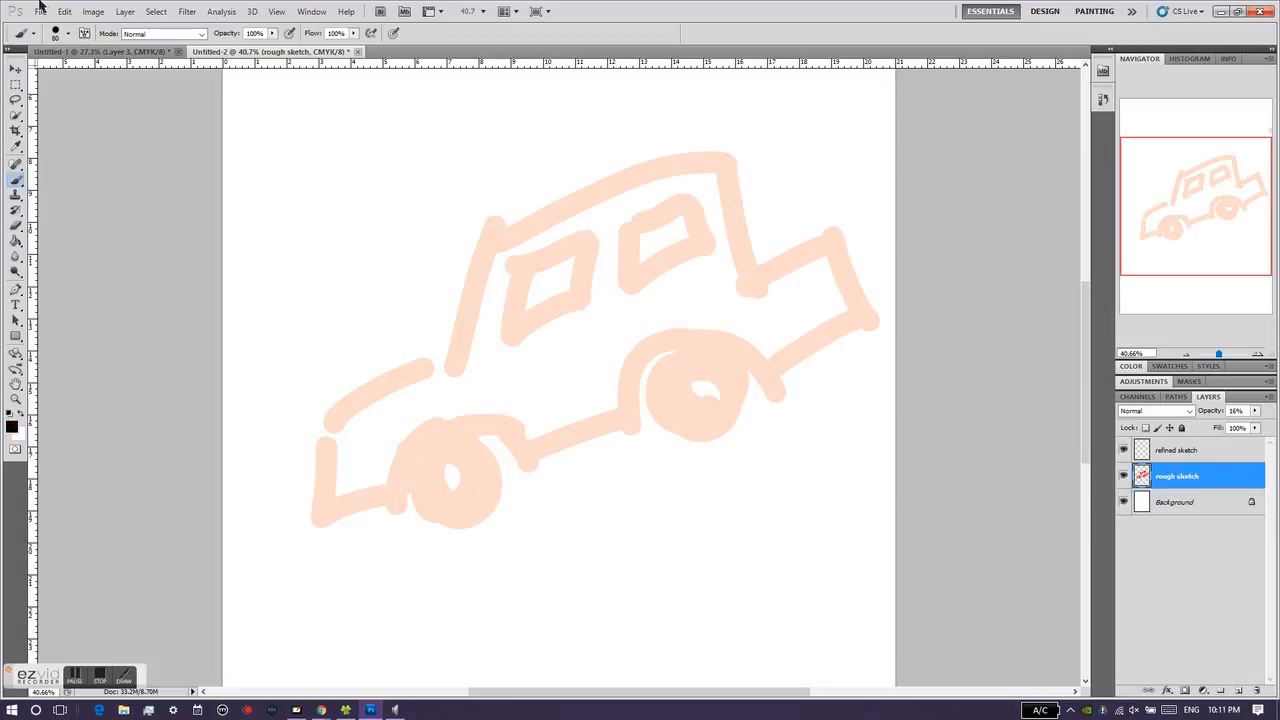
click(70, 33)
drag(65, 68, 41, 70)
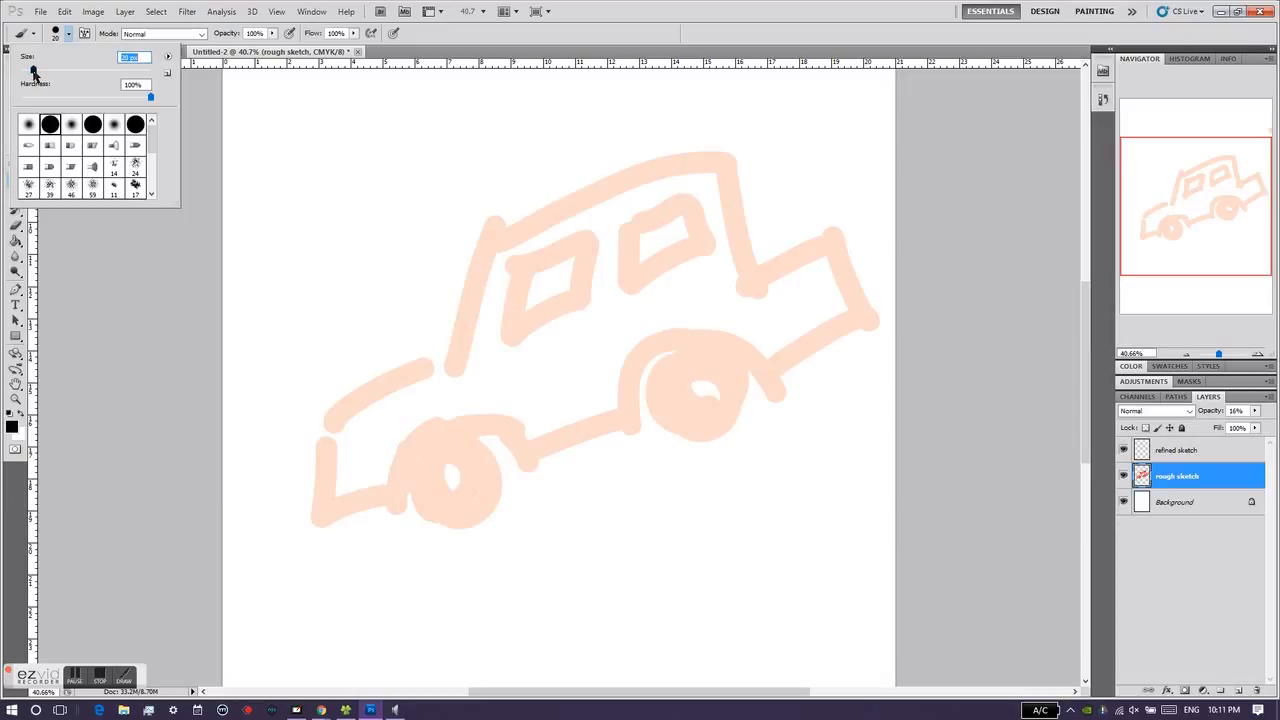
click(396, 33)
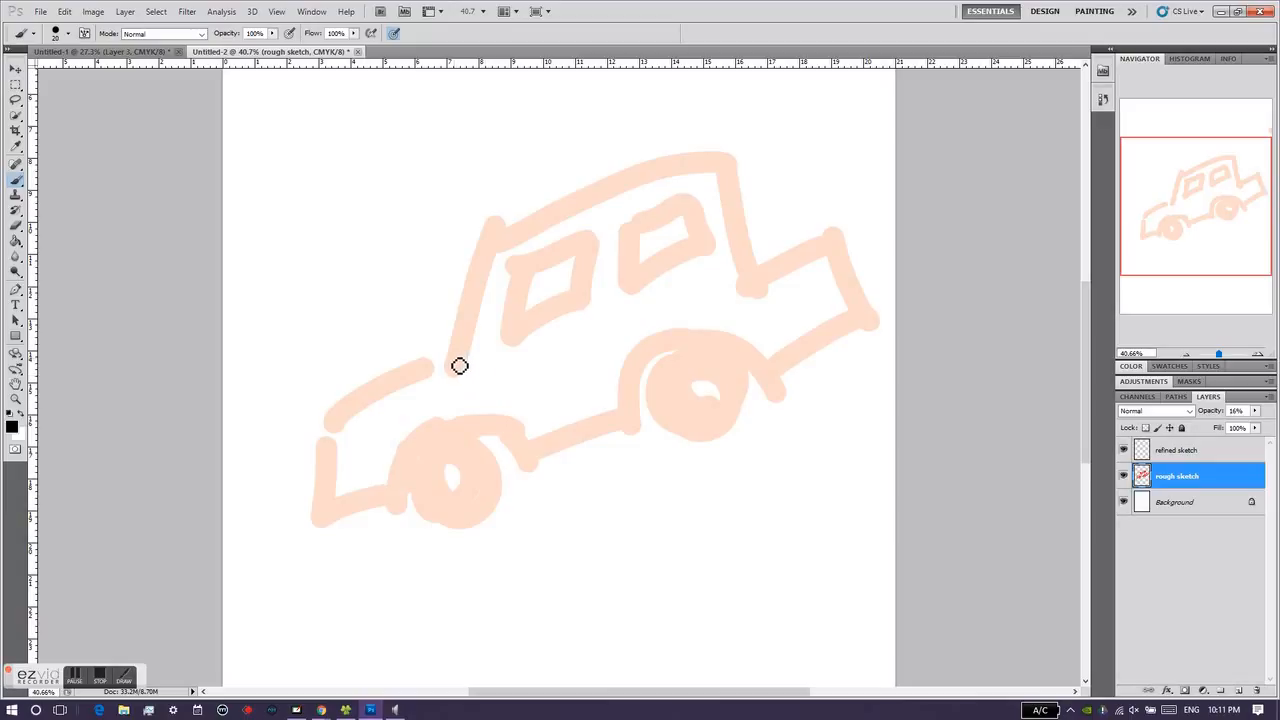
Step: Trace the car's windshield, roof, rear window line and trunk with thin strokes on the "rough sketch" layer, redoing the first rear stroke
drag(457, 371, 491, 243)
mouse_move(509, 243)
mouse_down()
mouse_move(593, 202)
mouse_move(511, 245)
mouse_move(692, 178)
mouse_move(626, 190)
mouse_move(723, 169)
mouse_up()
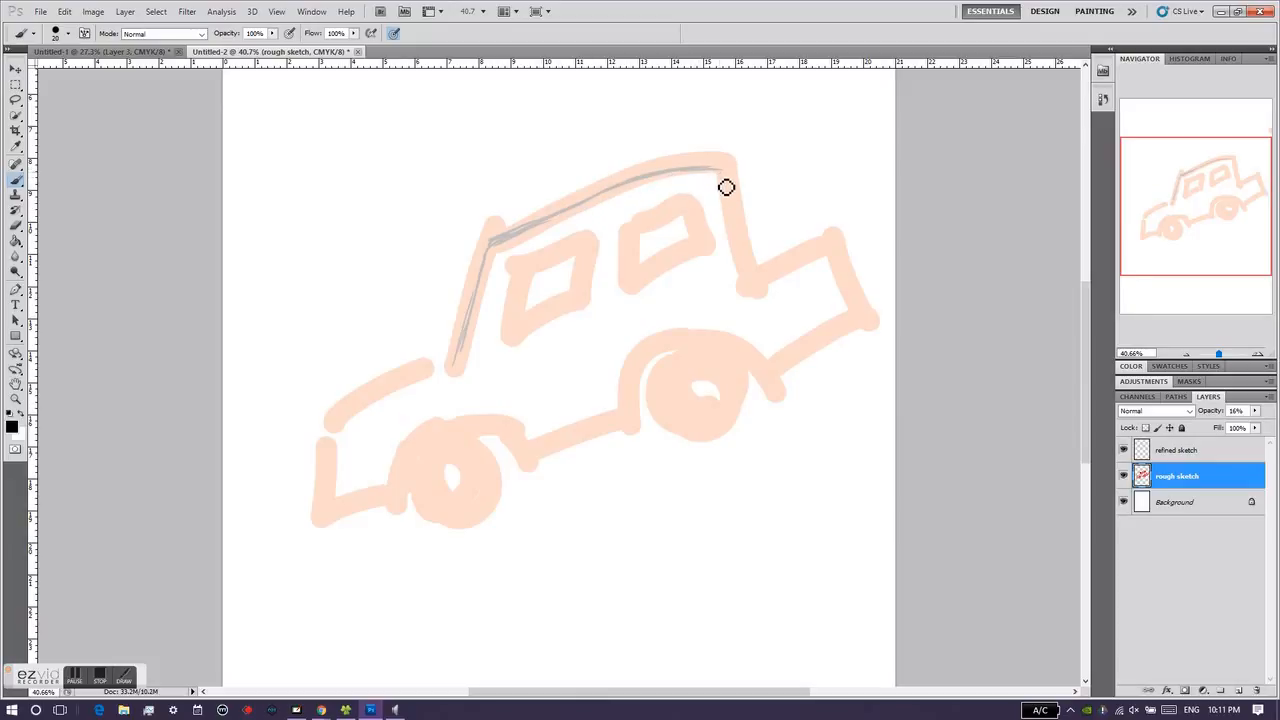
drag(722, 173, 730, 262)
key(ctrl+z)
mouse_move(731, 183)
mouse_down()
mouse_move(731, 261)
mouse_move(727, 213)
mouse_move(753, 285)
mouse_move(792, 275)
mouse_move(750, 284)
mouse_move(836, 256)
mouse_move(857, 330)
mouse_up()
drag(776, 365, 879, 321)
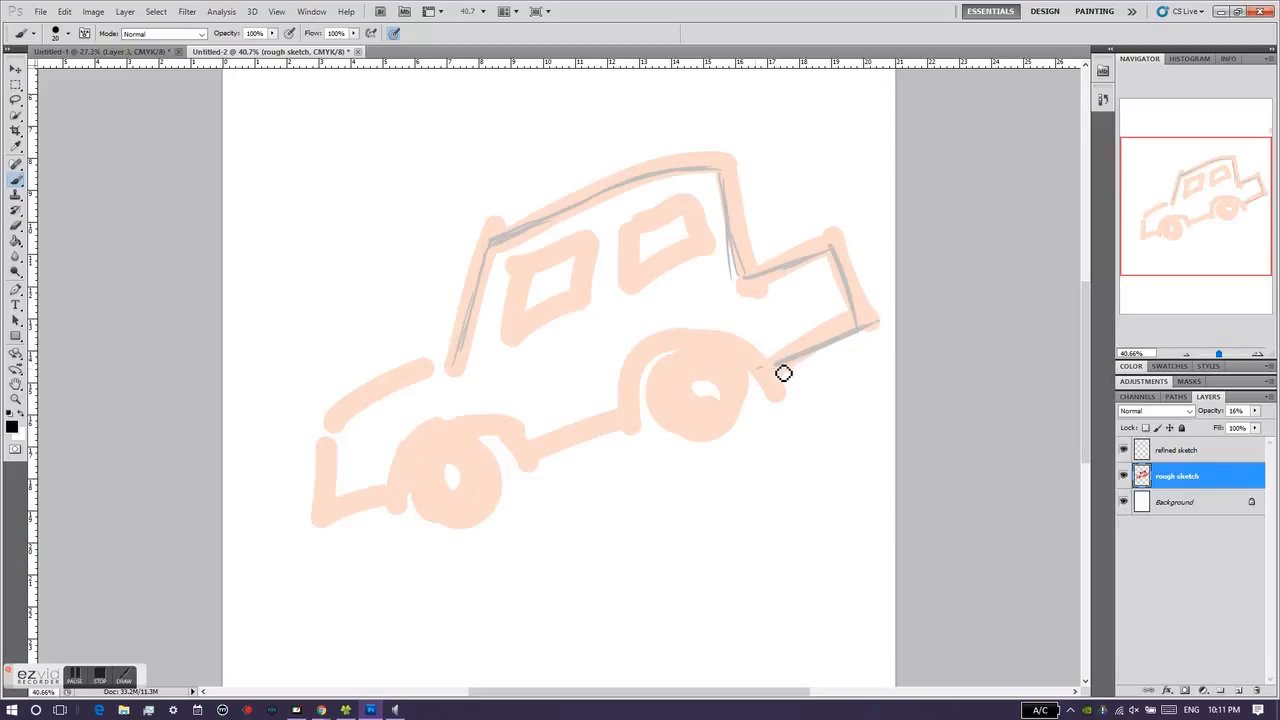
Step: Trace the wheel arches, underside, front end, hood and both wheels with thin strokes on the "rough sketch" layer
drag(760, 367, 660, 390)
drag(706, 353, 620, 405)
drag(674, 356, 633, 433)
drag(548, 441, 538, 458)
mouse_move(633, 418)
mouse_down()
mouse_move(540, 455)
mouse_move(449, 427)
mouse_move(394, 510)
mouse_move(412, 502)
mouse_move(334, 508)
mouse_move(357, 412)
mouse_move(350, 427)
mouse_move(467, 377)
mouse_move(444, 393)
mouse_move(465, 350)
mouse_up()
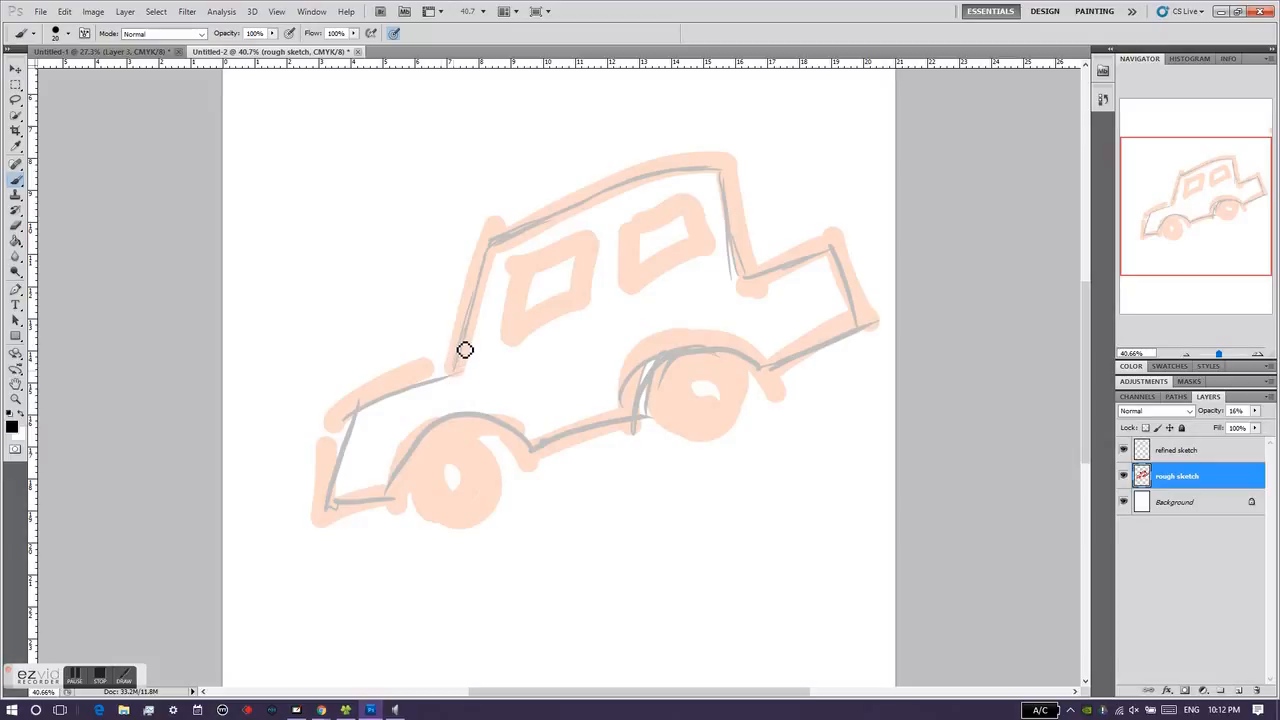
mouse_move(474, 471)
mouse_down()
mouse_move(494, 460)
mouse_move(483, 449)
mouse_up()
mouse_move(718, 404)
mouse_down()
mouse_move(714, 443)
mouse_move(700, 385)
mouse_up()
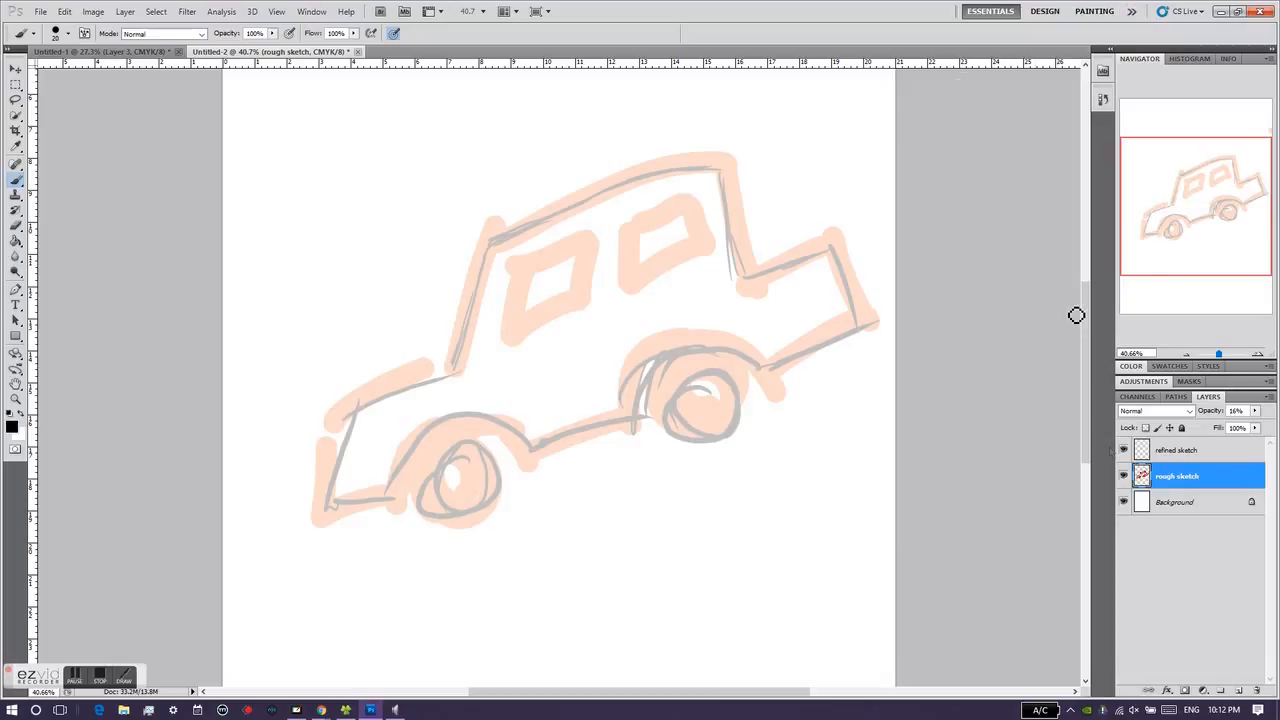
Step: Toggle the "rough sketch" layer's visibility to check which layer holds the thin lines, and make "refined sketch" the active layer
click(1122, 477)
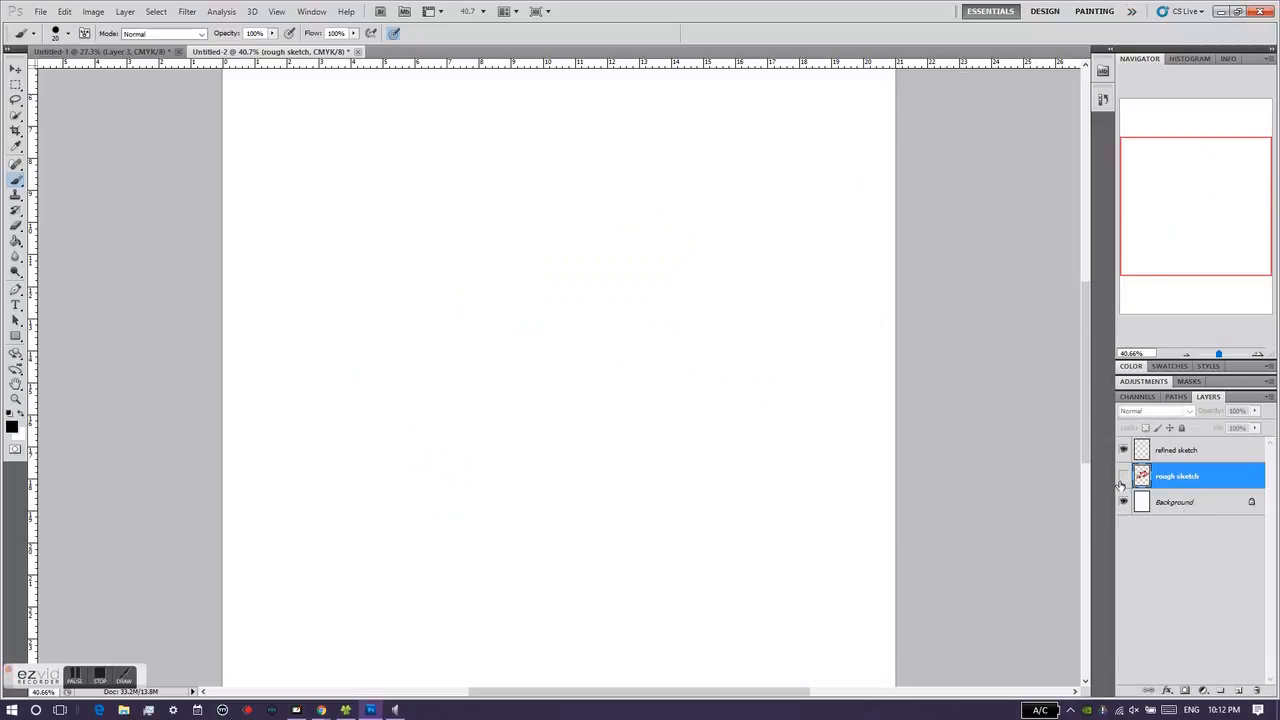
click(1123, 477)
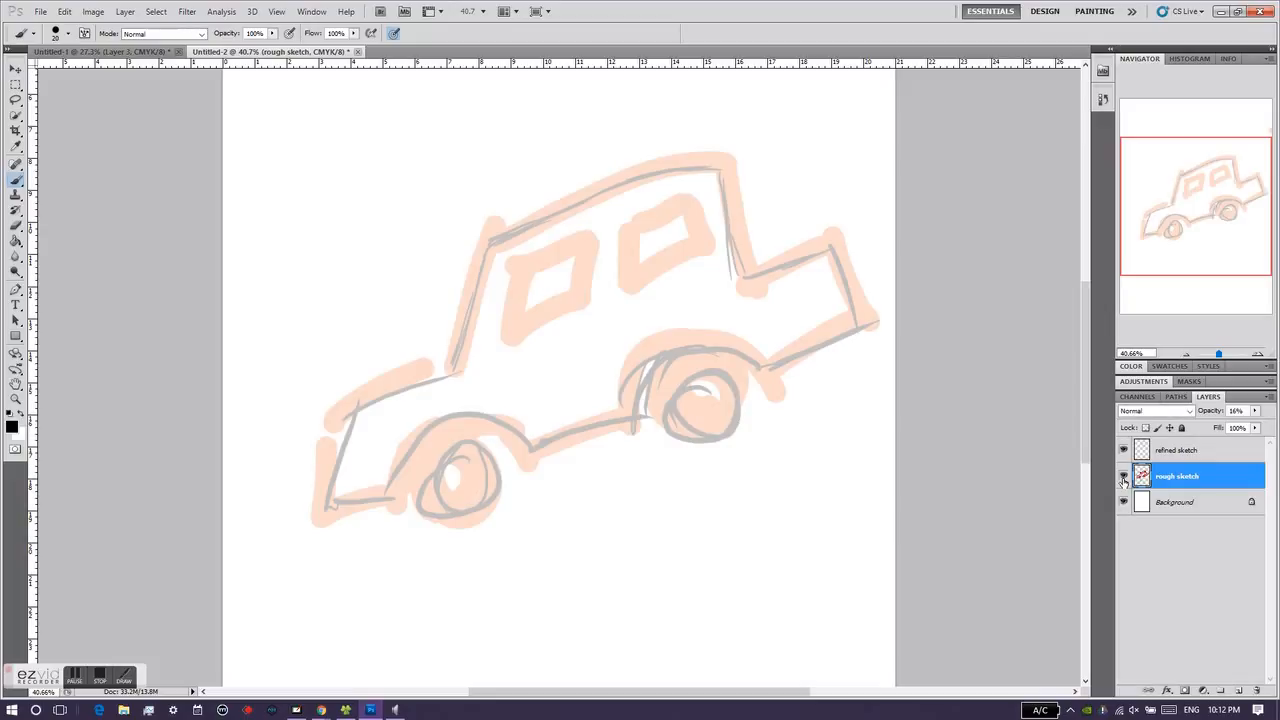
click(1176, 451)
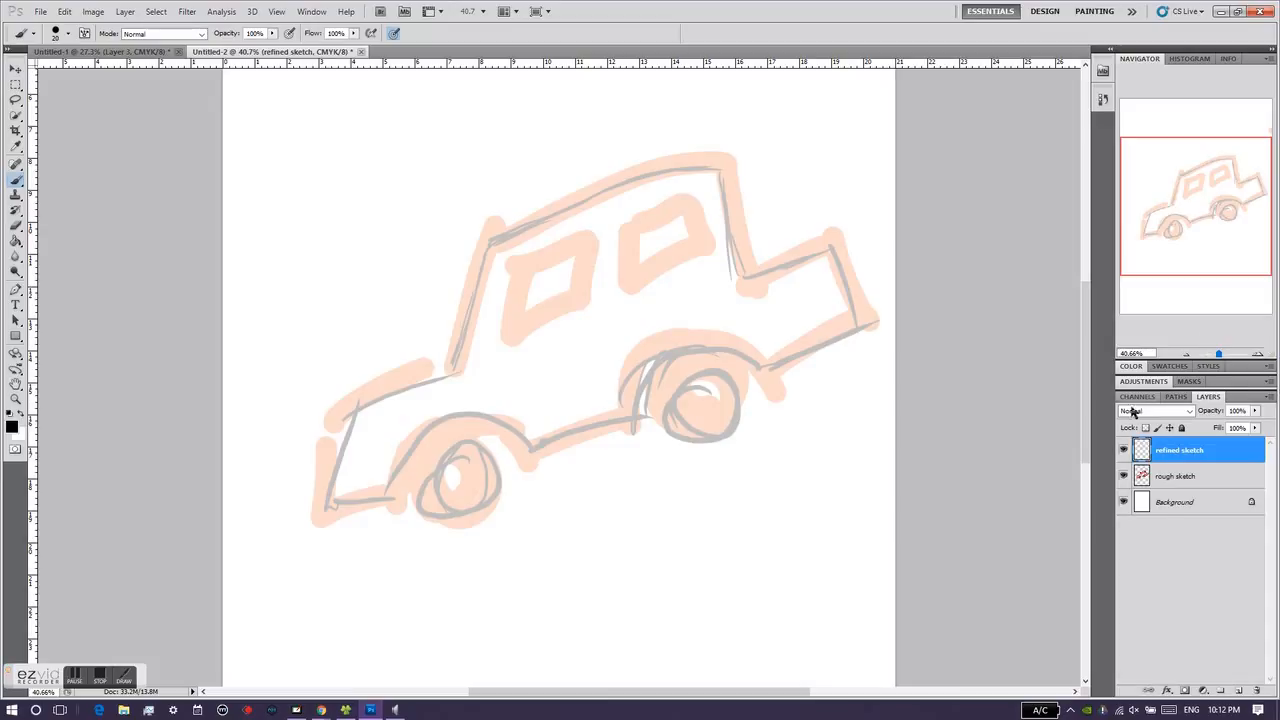
click(1186, 478)
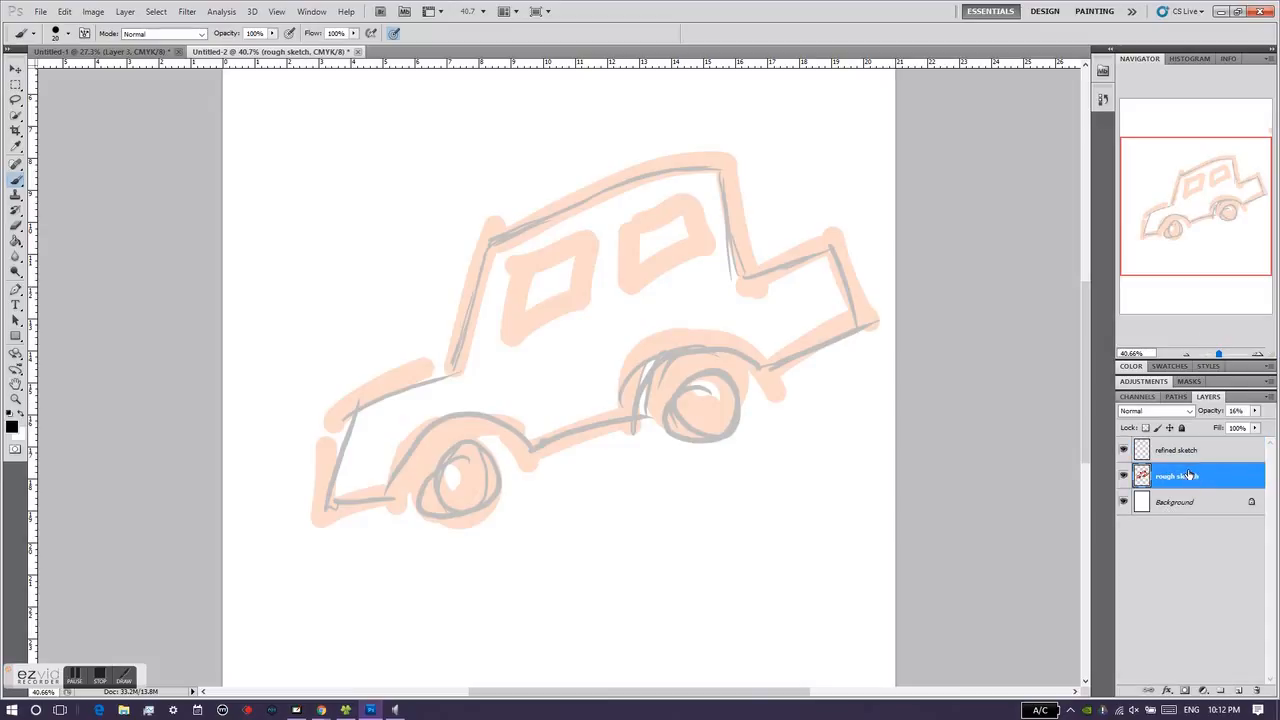
click(1172, 452)
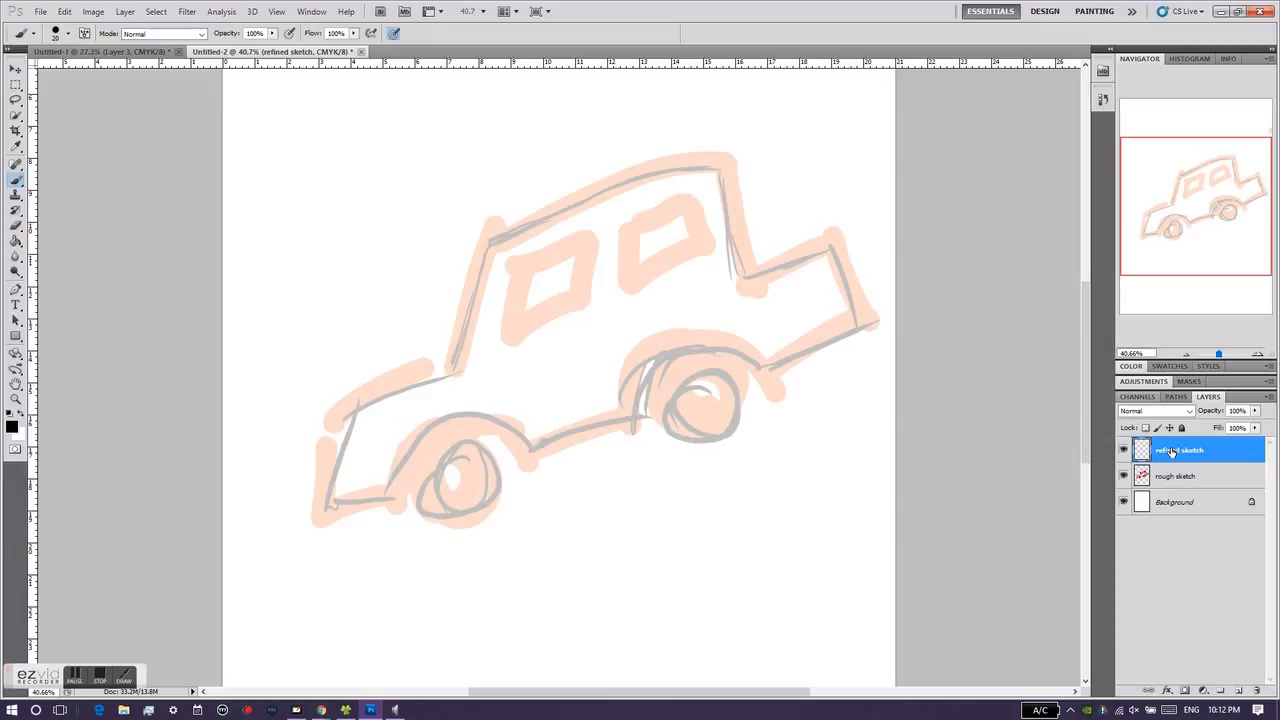
Step: Trace the car's body, both wheels and the two windows in black on the "refined sketch" layer
drag(328, 428, 319, 522)
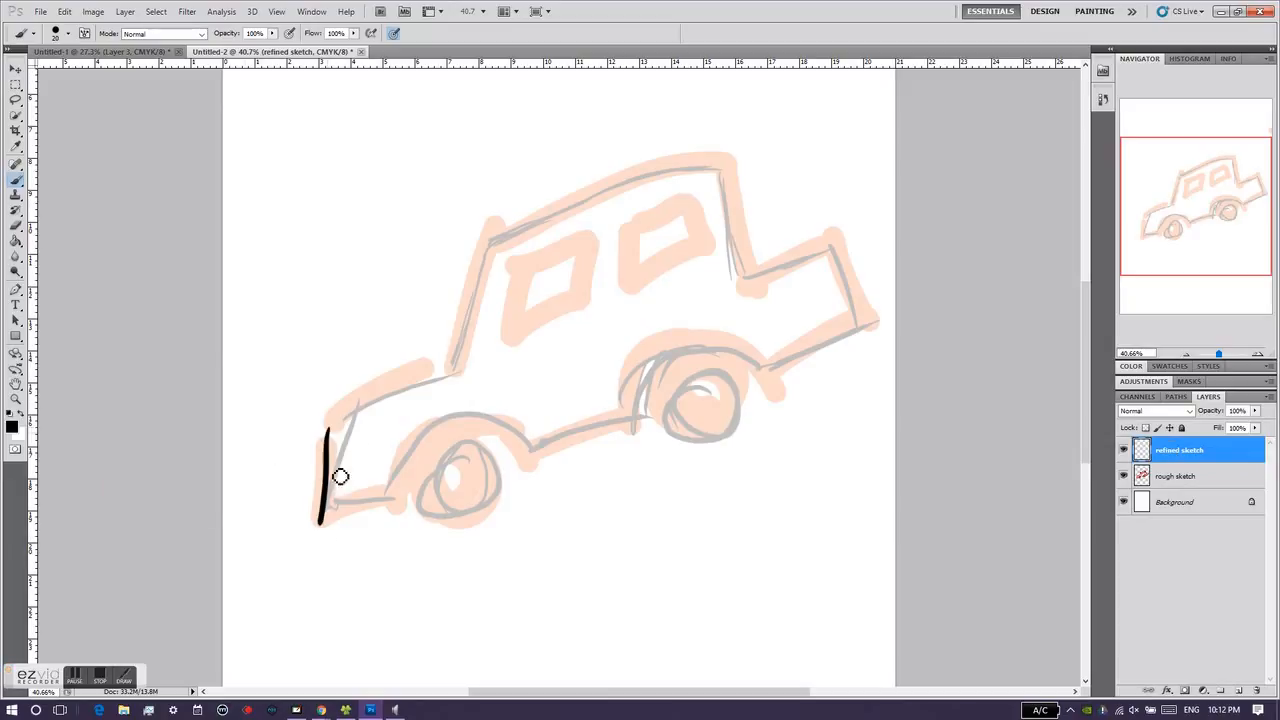
mouse_move(392, 403)
mouse_down()
mouse_move(473, 371)
mouse_move(507, 246)
mouse_move(720, 202)
mouse_move(714, 188)
mouse_move(779, 277)
mouse_move(881, 250)
mouse_move(880, 335)
mouse_move(755, 363)
mouse_move(731, 343)
mouse_move(643, 385)
mouse_move(637, 422)
mouse_move(522, 451)
mouse_move(518, 439)
mouse_move(422, 479)
mouse_move(394, 518)
mouse_move(328, 520)
mouse_up()
drag(471, 464, 471, 449)
mouse_move(728, 372)
mouse_down()
mouse_move(688, 420)
mouse_move(712, 366)
mouse_up()
drag(664, 410, 675, 452)
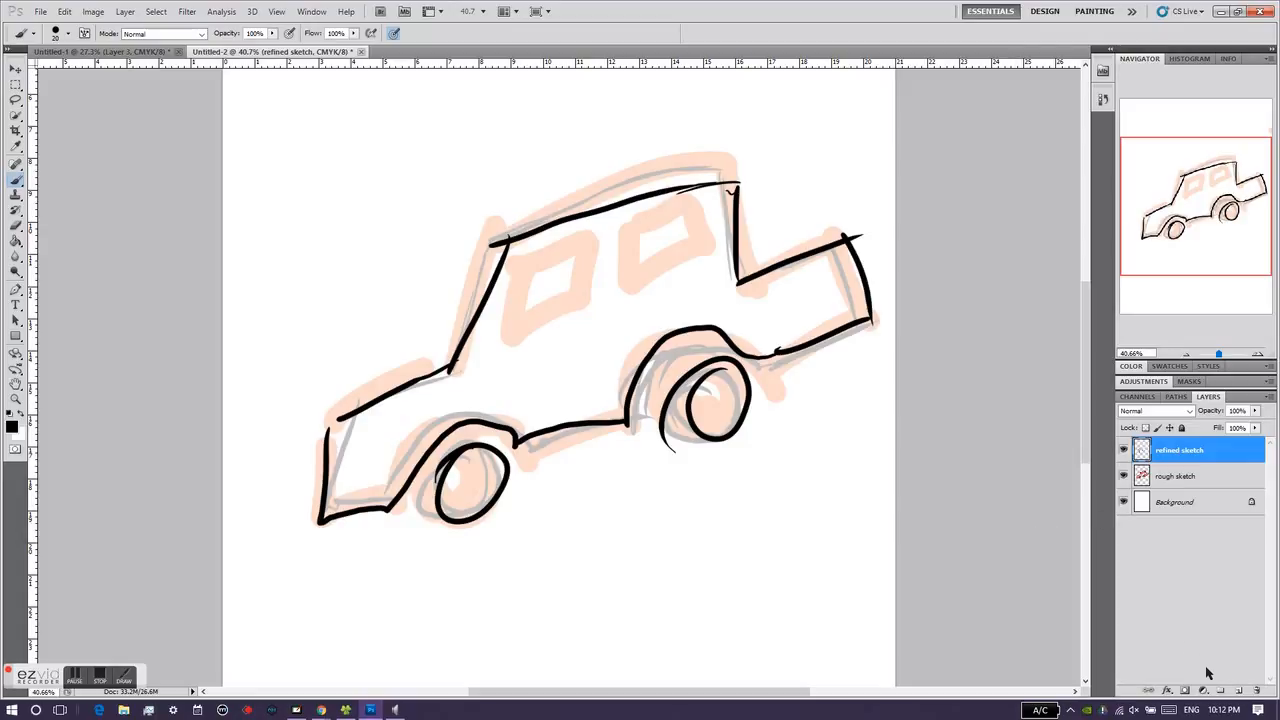
mouse_move(535, 262)
mouse_down()
mouse_move(524, 334)
mouse_move(606, 305)
mouse_move(539, 263)
mouse_move(577, 293)
mouse_up()
mouse_move(629, 244)
mouse_down()
mouse_move(640, 306)
mouse_move(688, 248)
mouse_move(645, 228)
mouse_move(722, 262)
mouse_up()
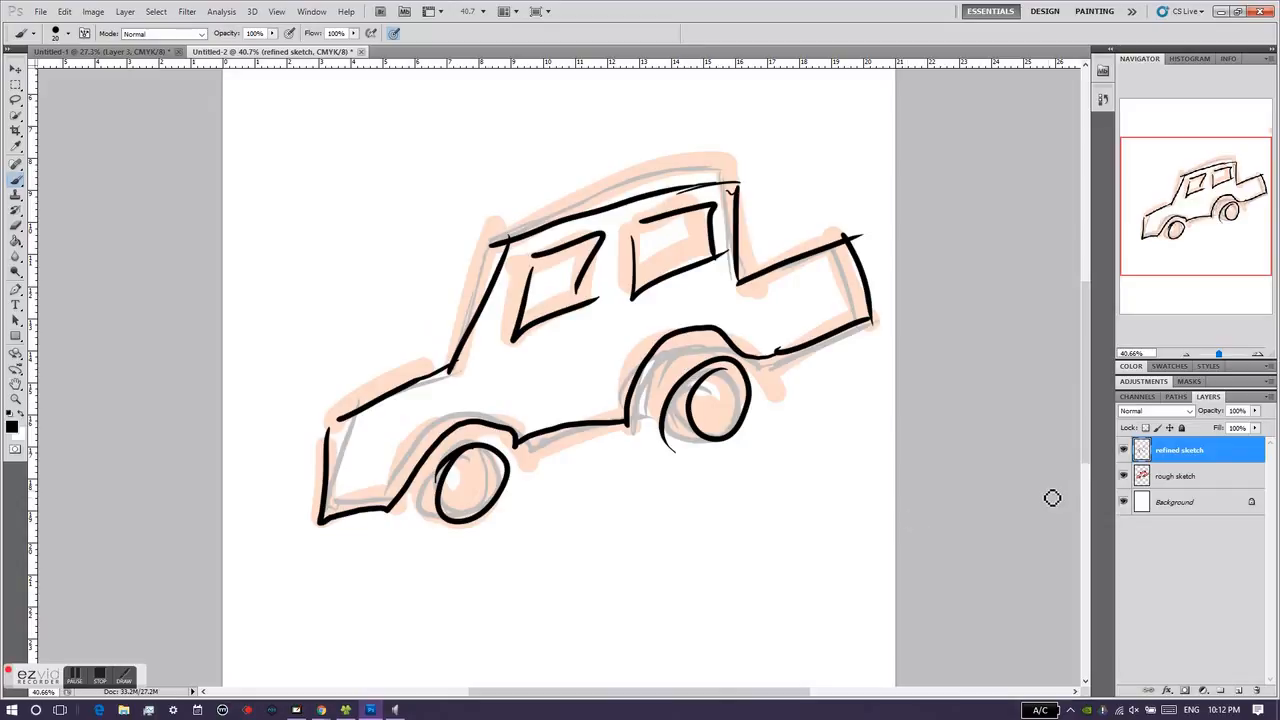
Step: Hide the "rough sketch" layer, toggling its visibility to compare it with the black line art
click(1123, 477)
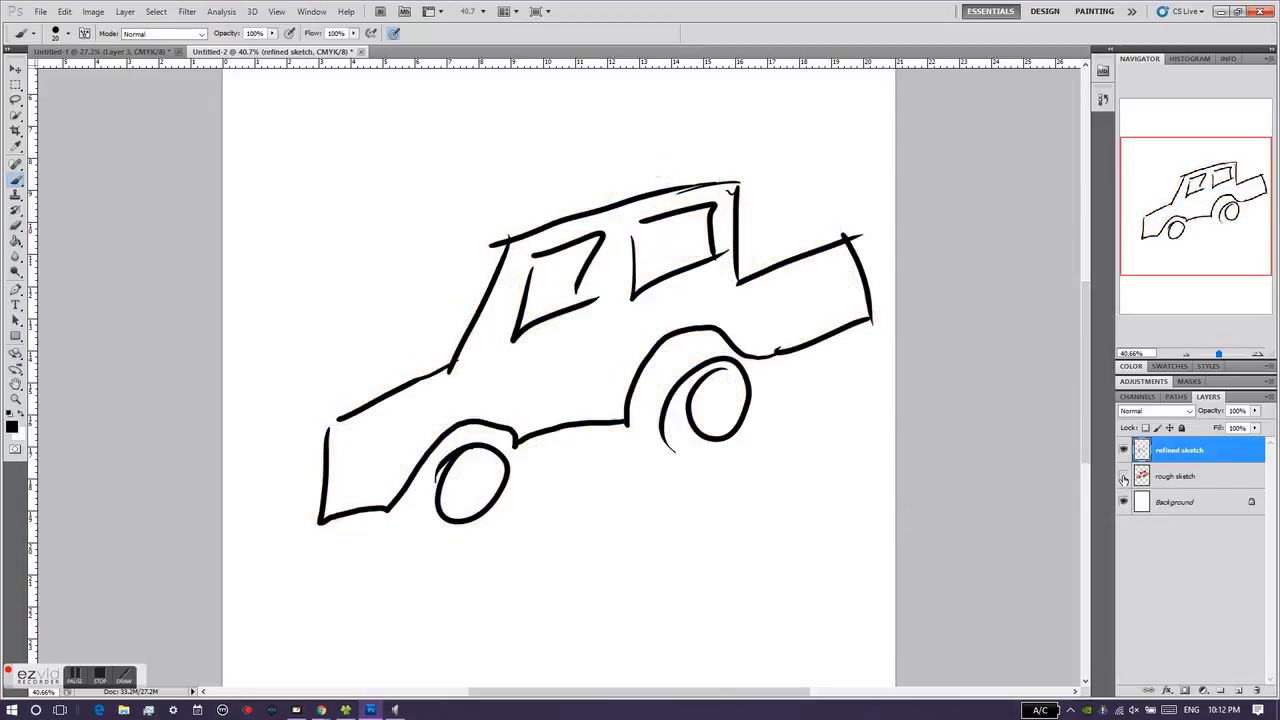
click(1123, 477)
click(1123, 477)
Step: Add an empty layer directly above "rough sketch" and name it "color"
click(1150, 477)
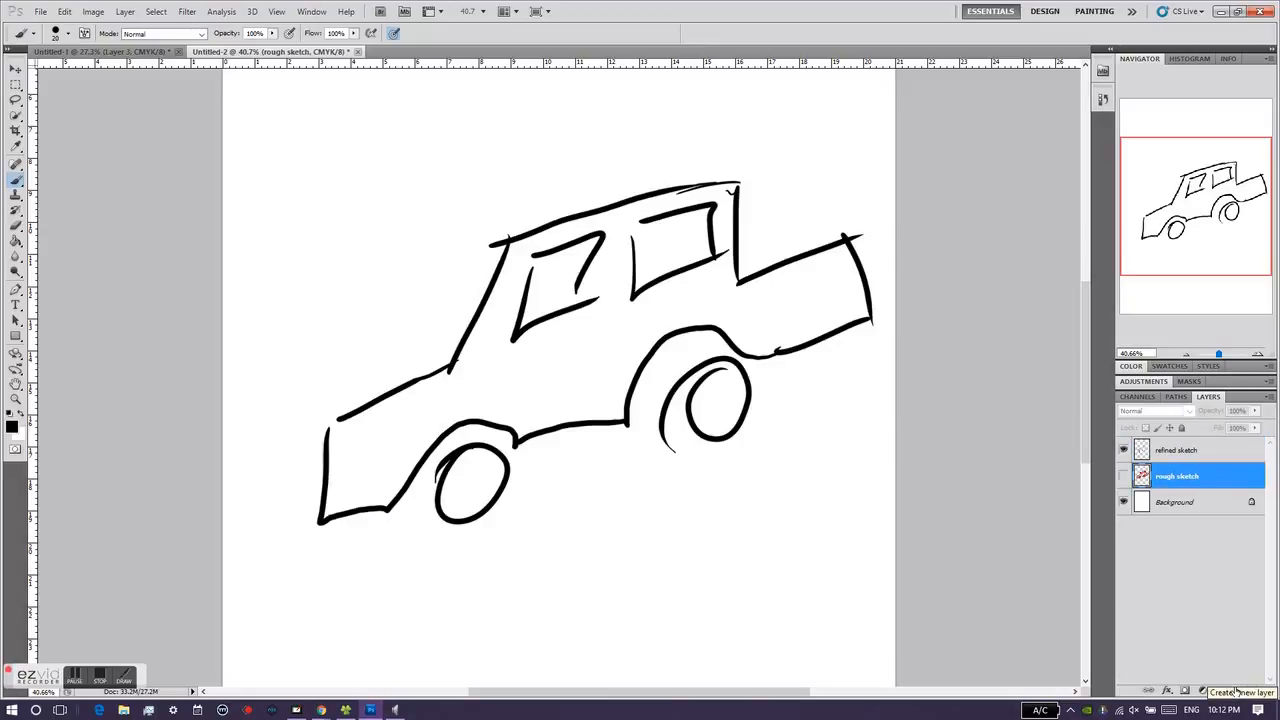
click(1236, 691)
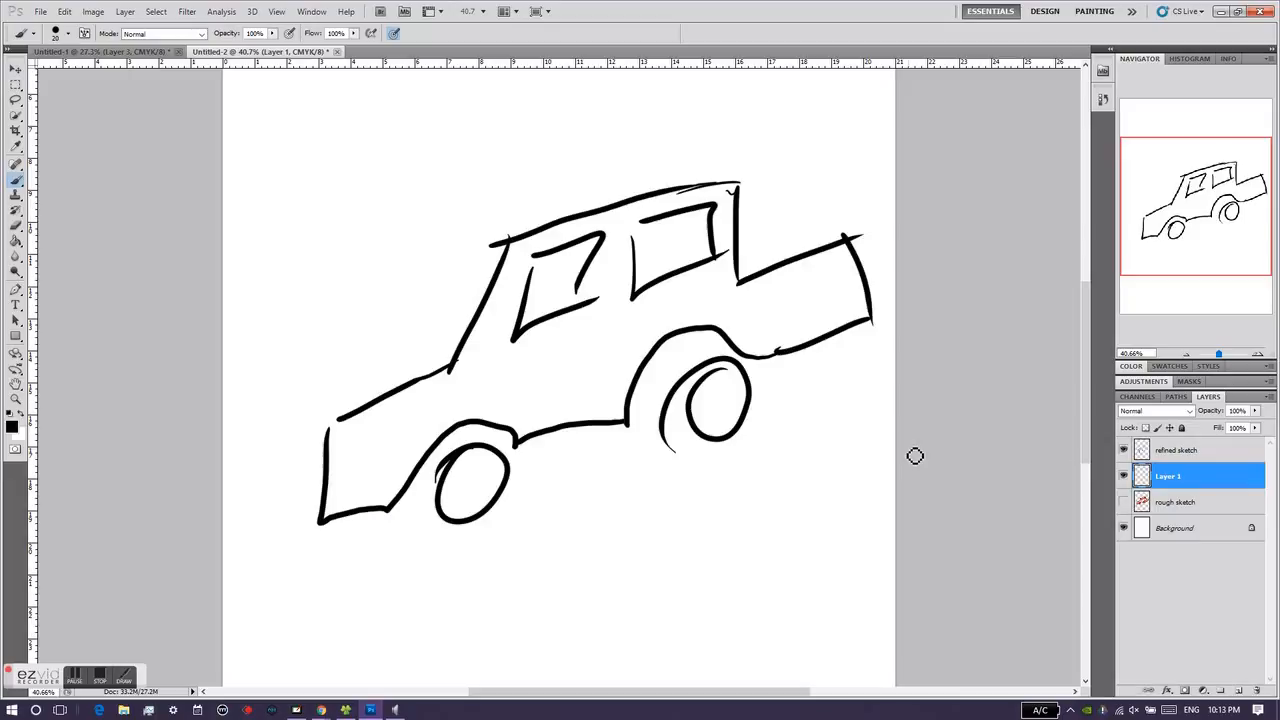
double_click(1166, 477)
text(color)
key(Return)
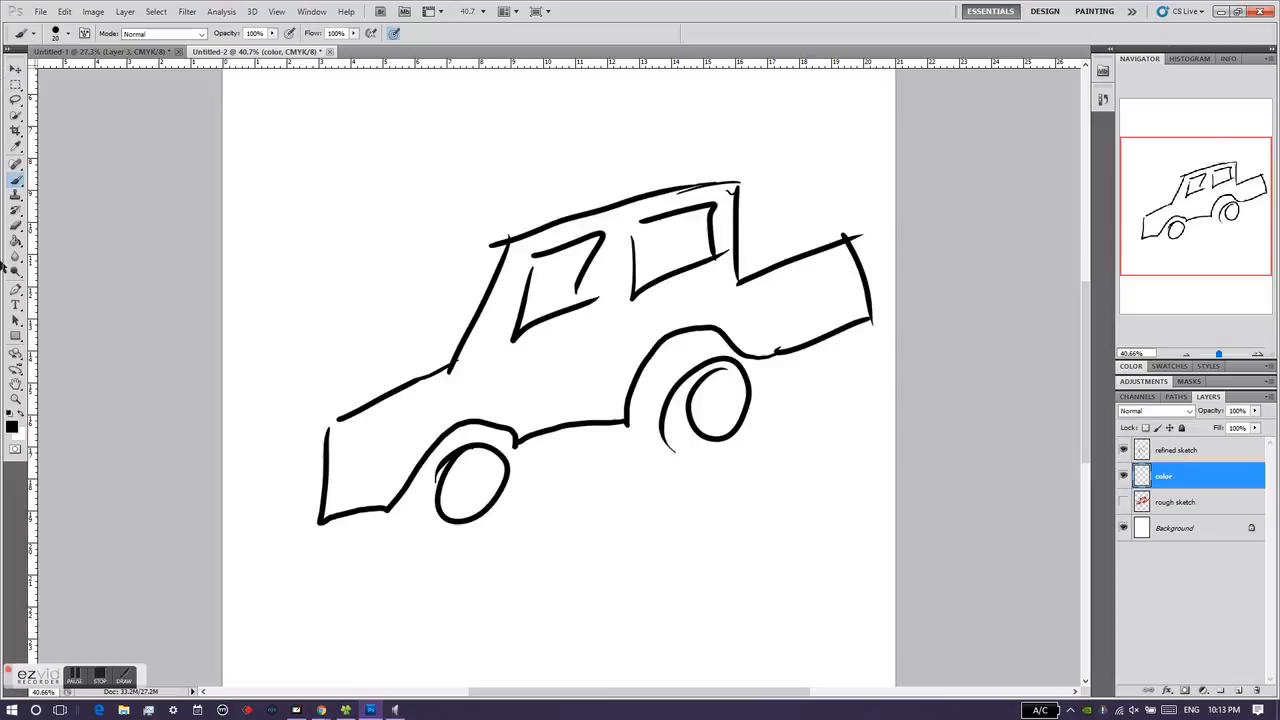
Step: Set the foreground color to bright red for painting on the "color" layer
right_click(15, 182)
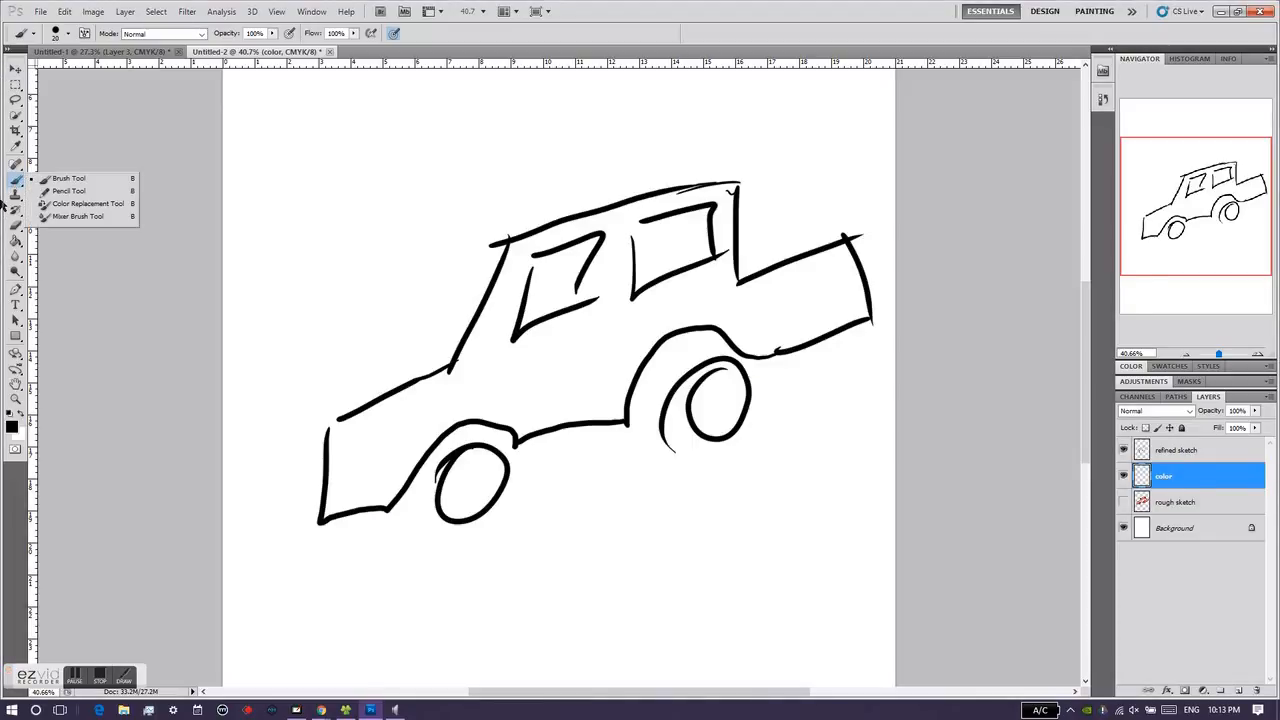
click(11, 426)
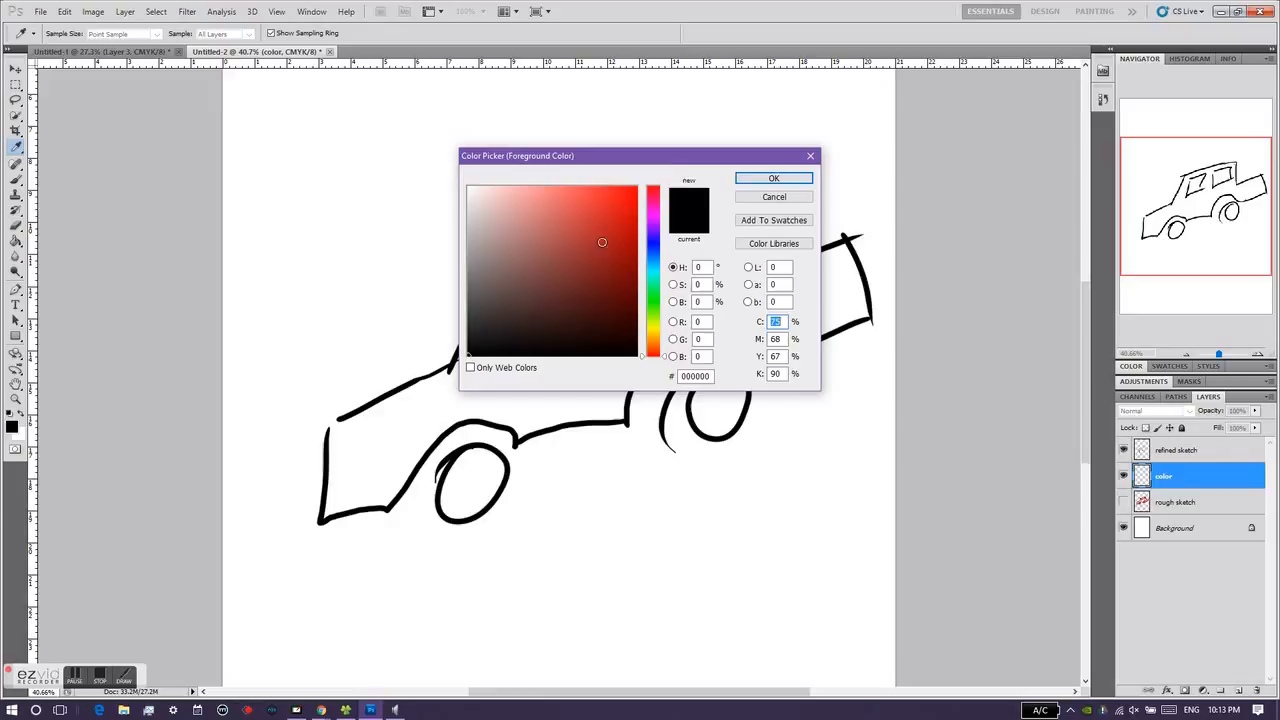
click(602, 242)
click(768, 179)
click(769, 178)
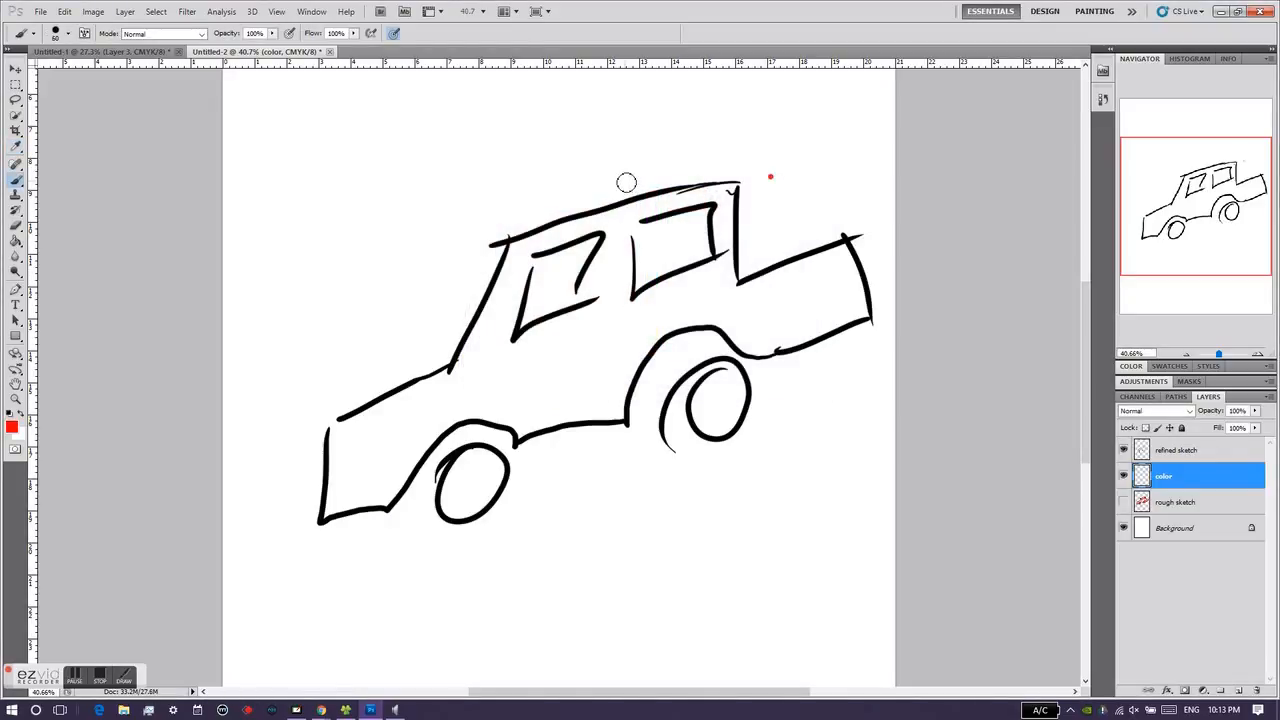
Step: Enlarge the brush and paint the front end of the car red along its outline on the "color" layer
key(])
key(])
key(])
key(])
key(])
key(])
key(])
key(])
key(])
mouse_move(340, 450)
mouse_down()
mouse_move(345, 493)
mouse_move(323, 422)
mouse_move(320, 457)
mouse_move(320, 420)
mouse_move(329, 426)
mouse_up()
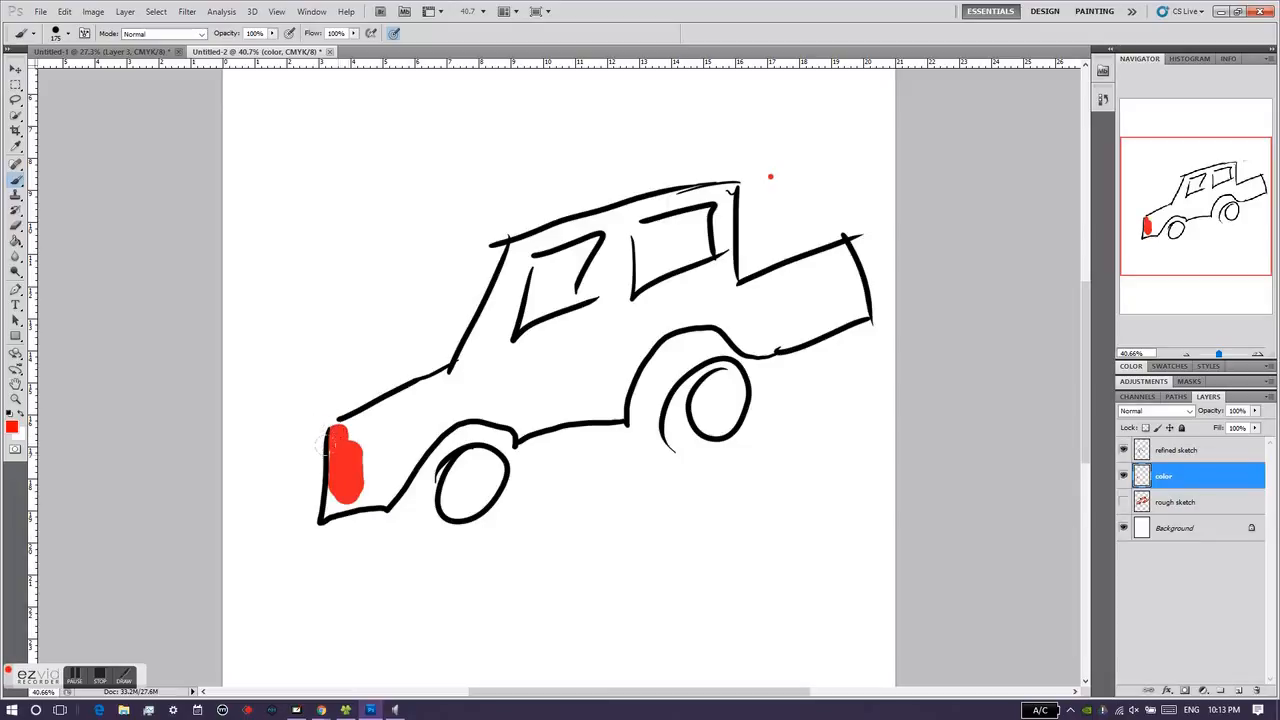
mouse_move(322, 480)
mouse_down()
mouse_move(330, 512)
mouse_move(324, 474)
mouse_move(326, 497)
mouse_move(323, 478)
mouse_move(365, 495)
mouse_move(350, 484)
mouse_up()
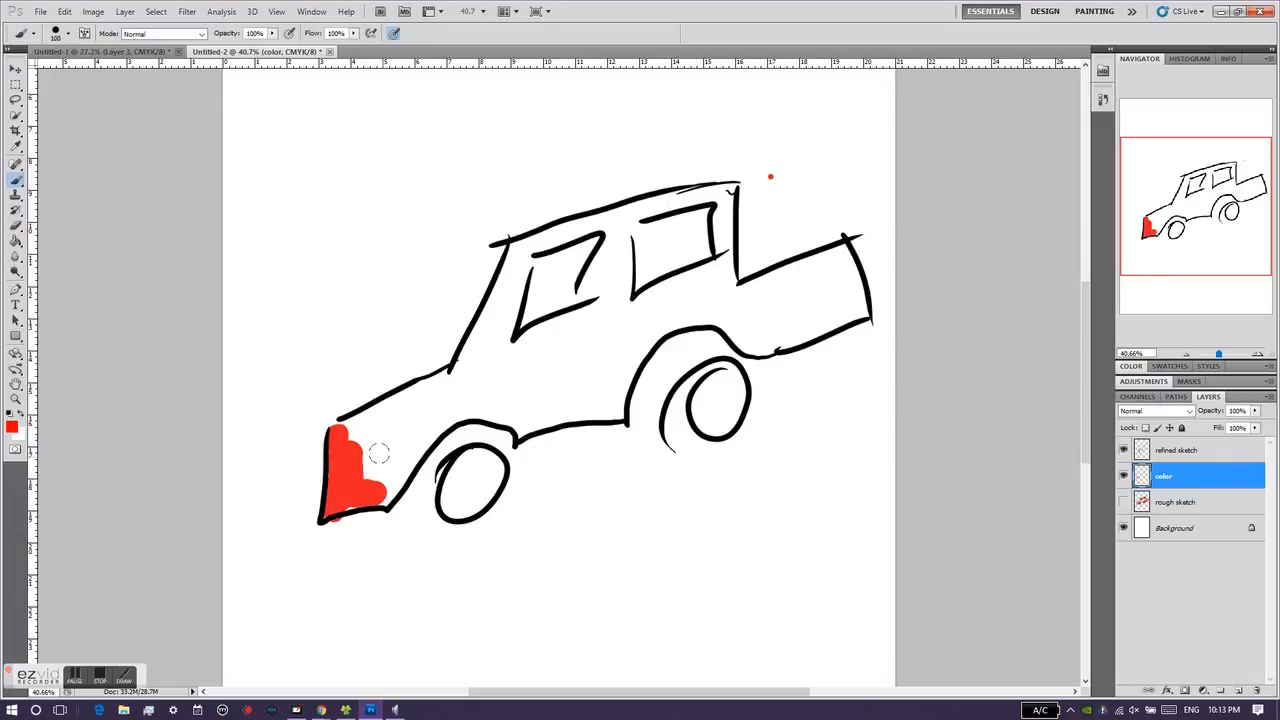
Step: Turn off tablet pressure control of size and paint red above the front wheel arch, across the door area and up the windshield pillar
click(394, 33)
mouse_move(403, 449)
mouse_down()
mouse_move(382, 475)
mouse_move(460, 402)
mouse_move(530, 416)
mouse_move(602, 400)
mouse_move(607, 360)
mouse_move(512, 350)
mouse_move(484, 366)
mouse_move(502, 294)
mouse_move(479, 347)
mouse_up()
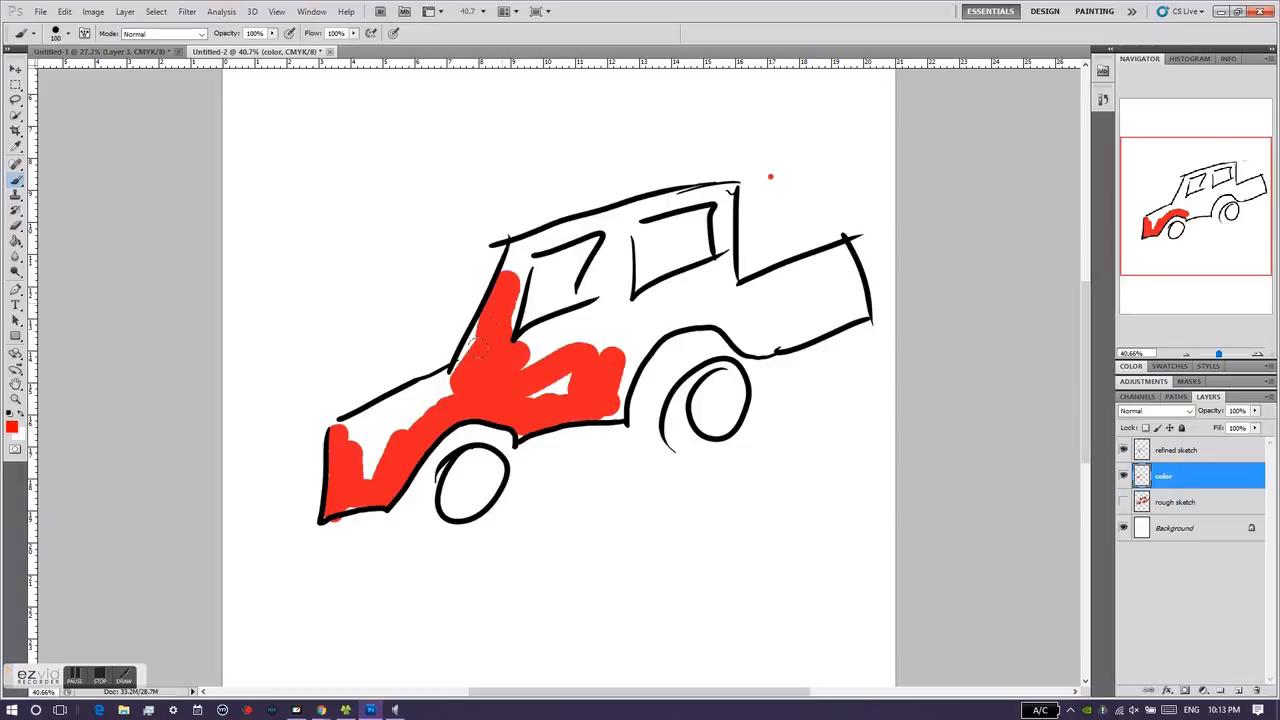